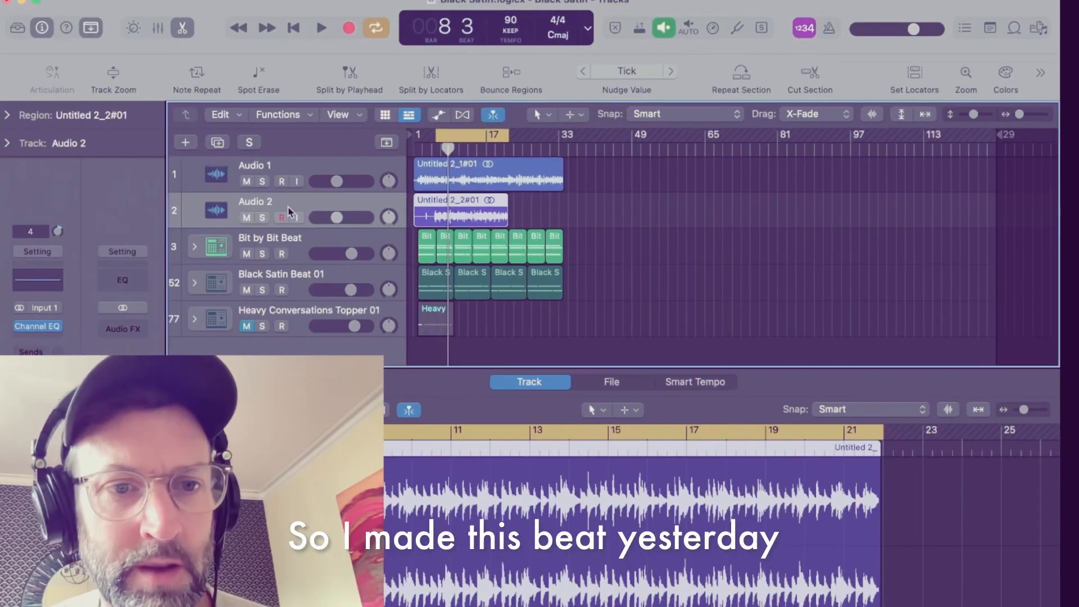
# Play the song briefly, mute the Heavy Conversations Topper 01, Audio 1 and Audio 2 tracks, and select the Bit by Bit Beat track.
pyautogui.press('space')
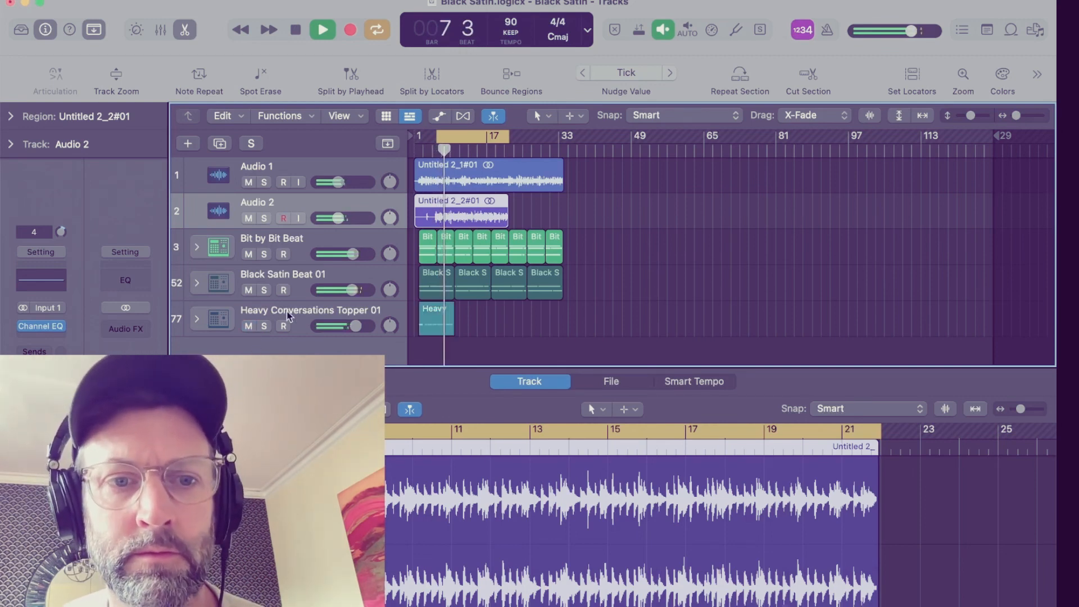
pyautogui.click(256, 331)
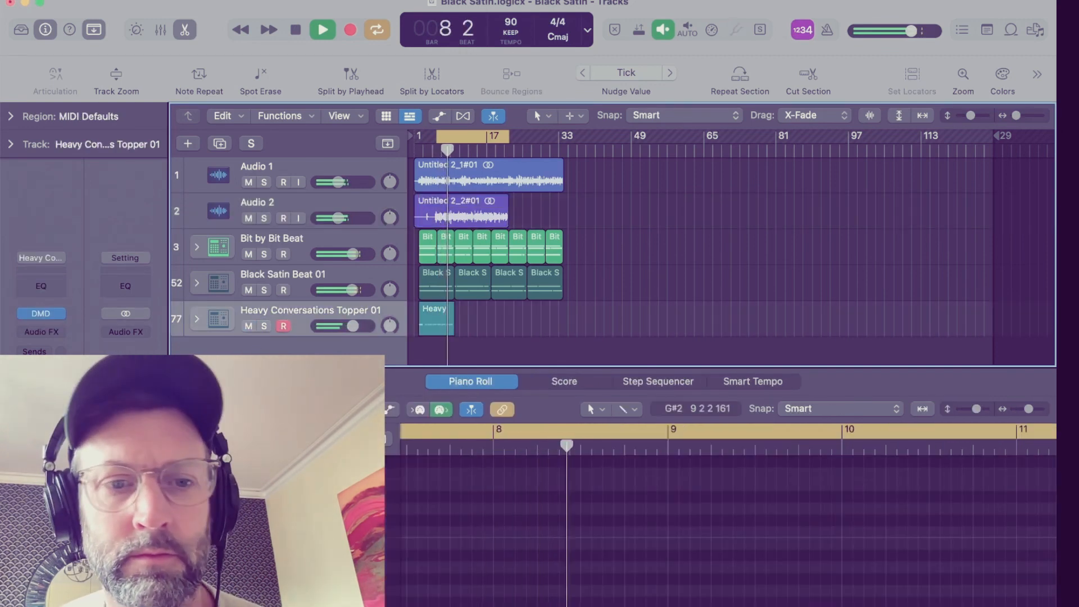
pyautogui.click(248, 326)
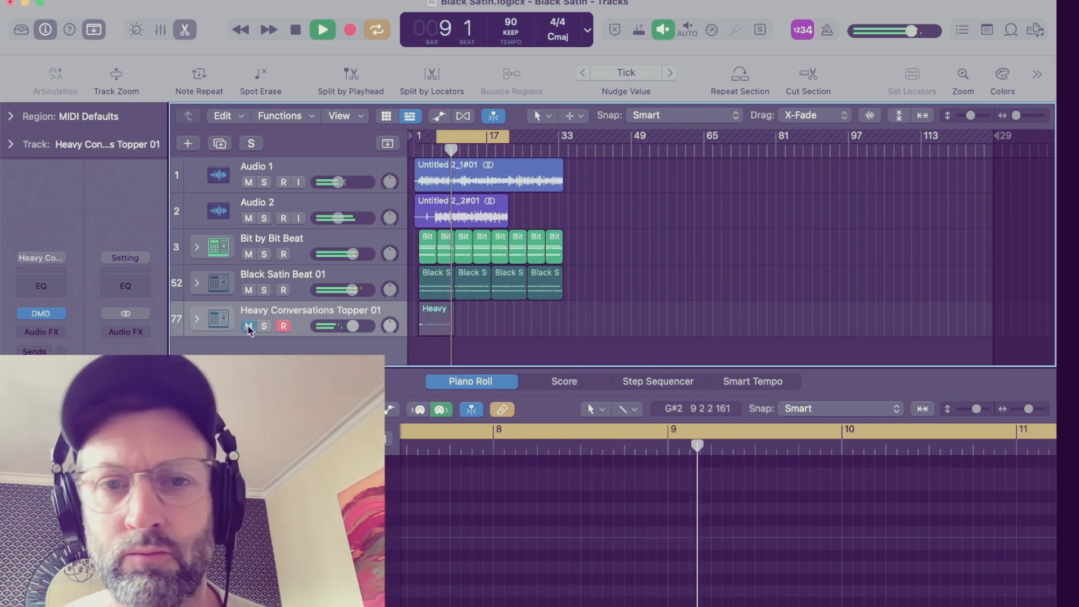
pyautogui.press('space')
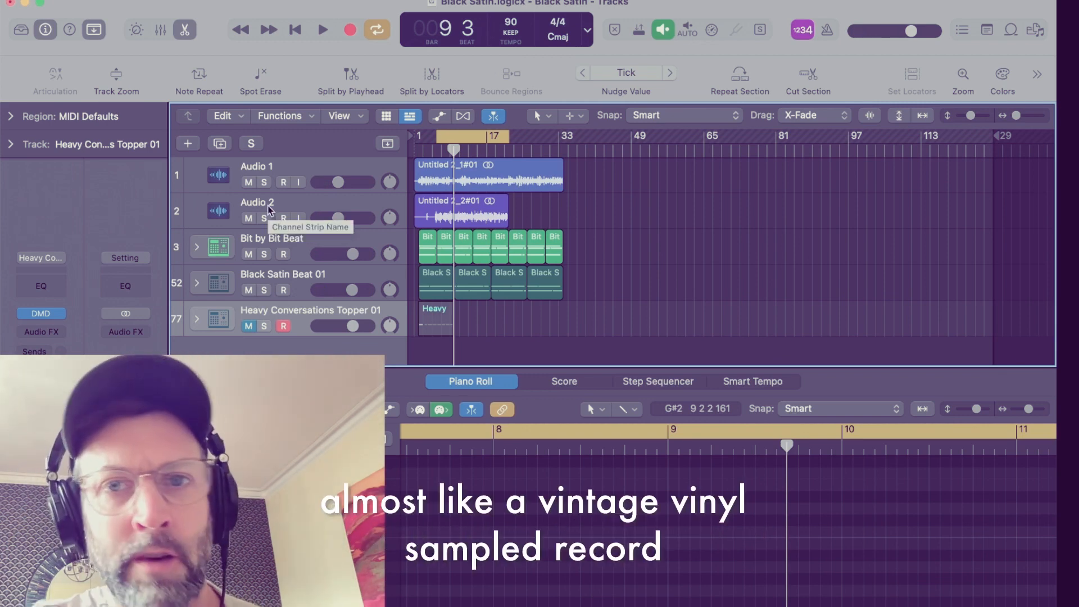
pyautogui.click(249, 218)
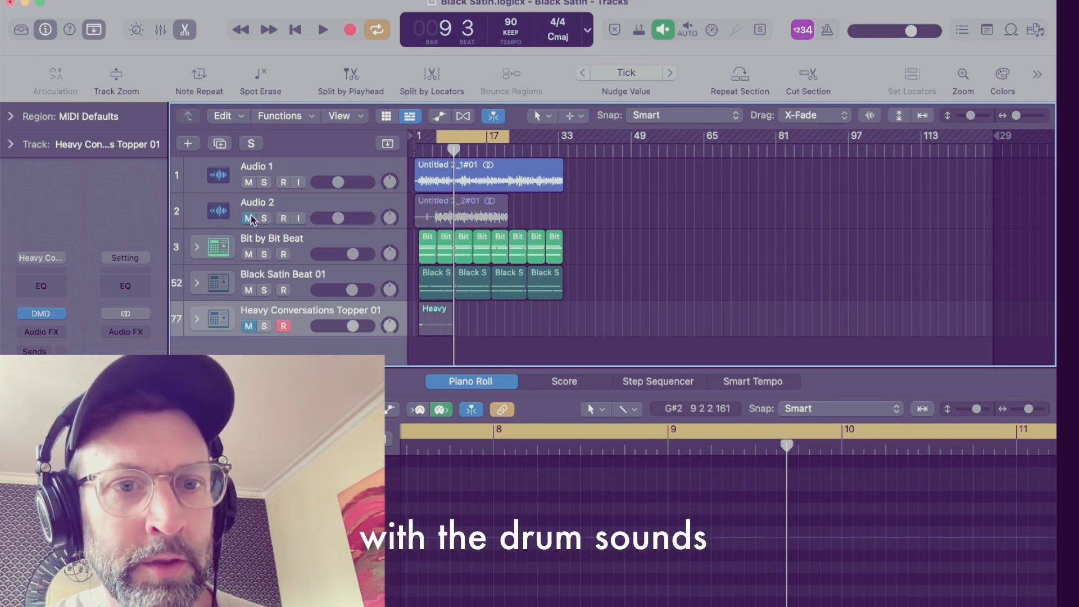
pyautogui.click(302, 243)
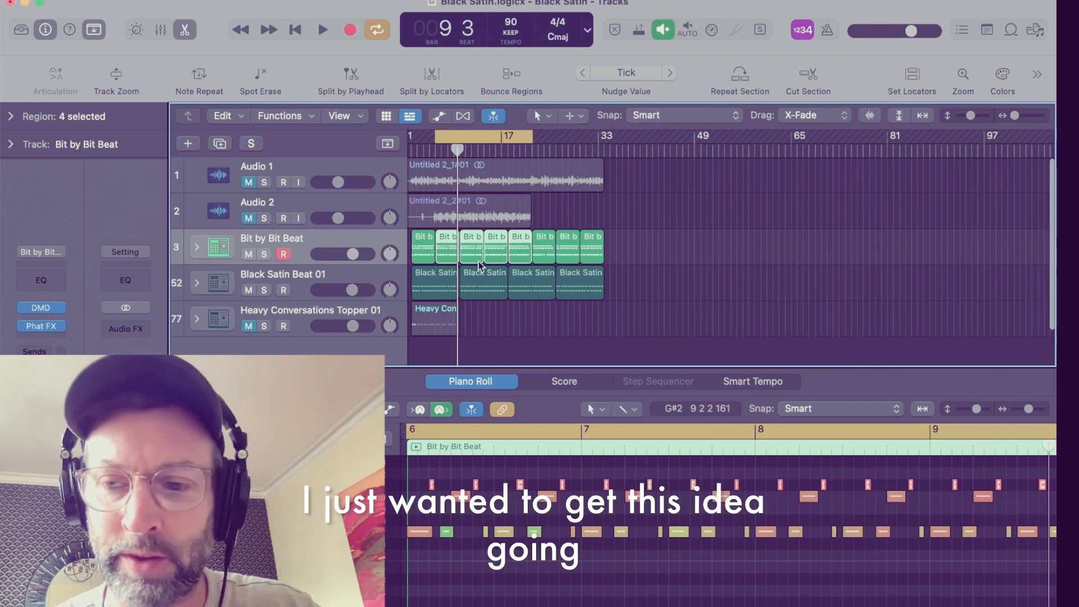
# Open the loop browser and look through the range of Beats loops on offer.
pyautogui.click(1011, 30)
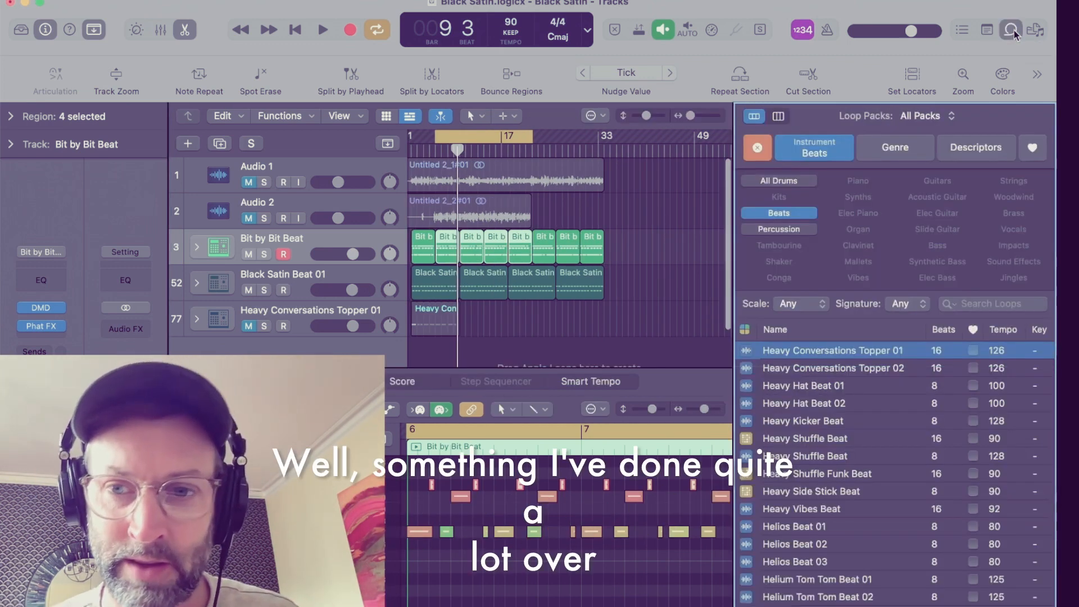
pyautogui.scroll(3, 844, 400)
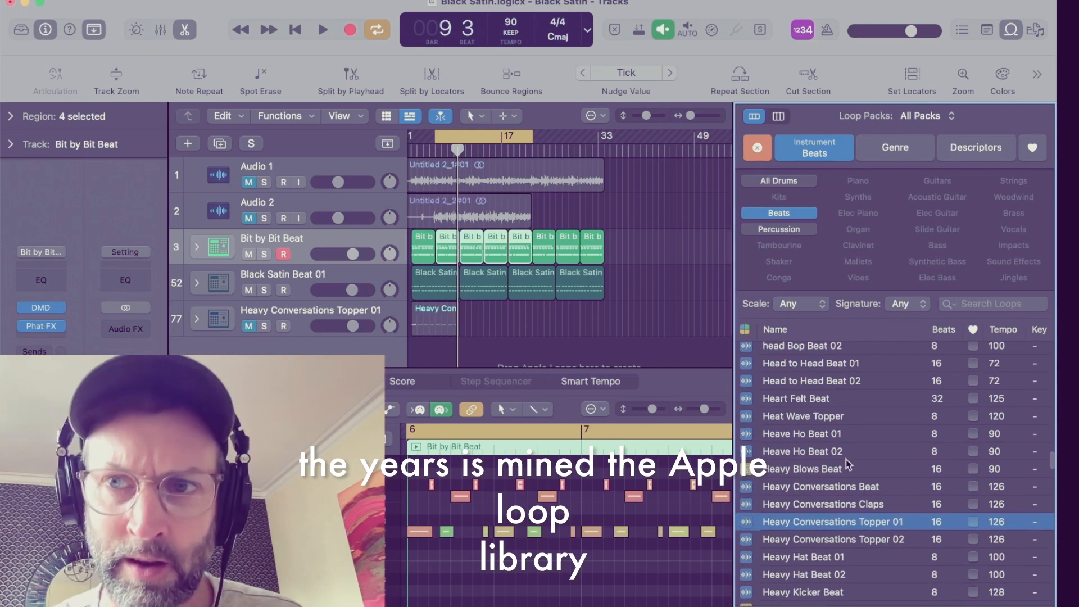
pyautogui.scroll(15, 849, 464)
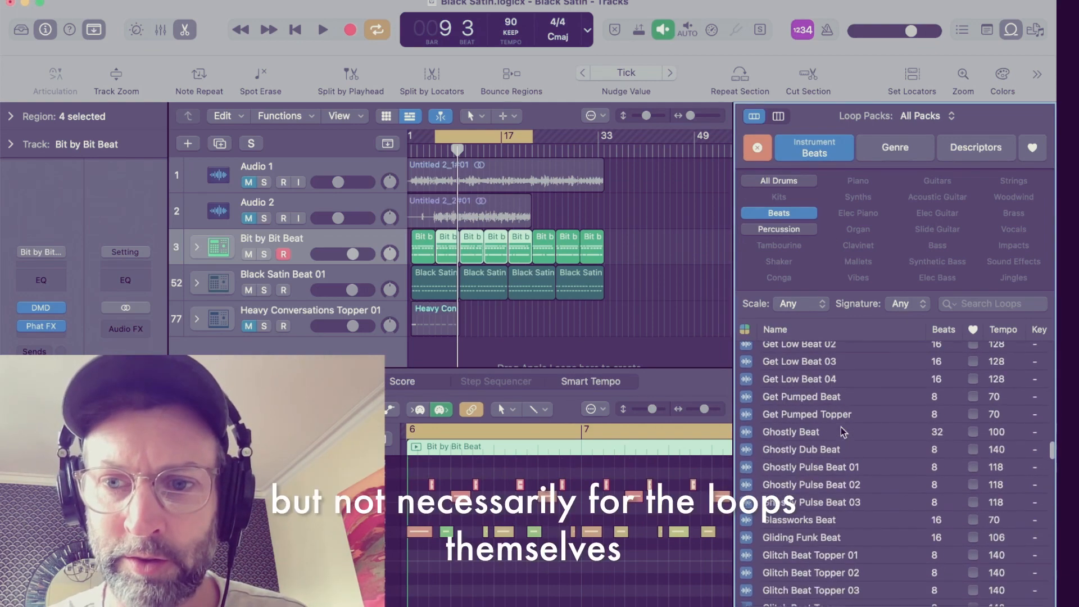
pyautogui.scroll(15, 844, 431)
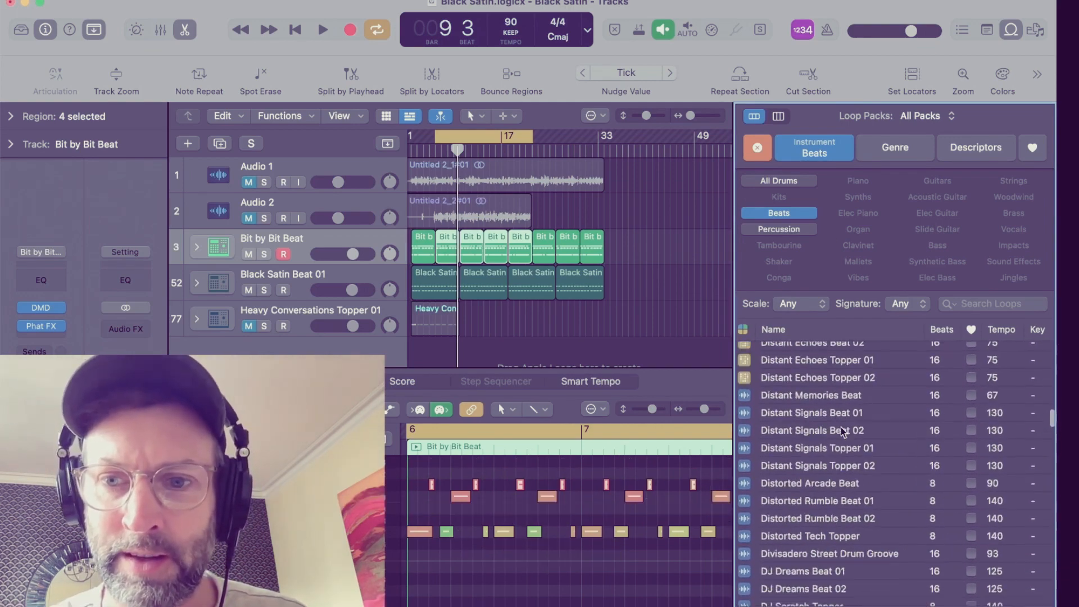
pyautogui.scroll(15, 843, 432)
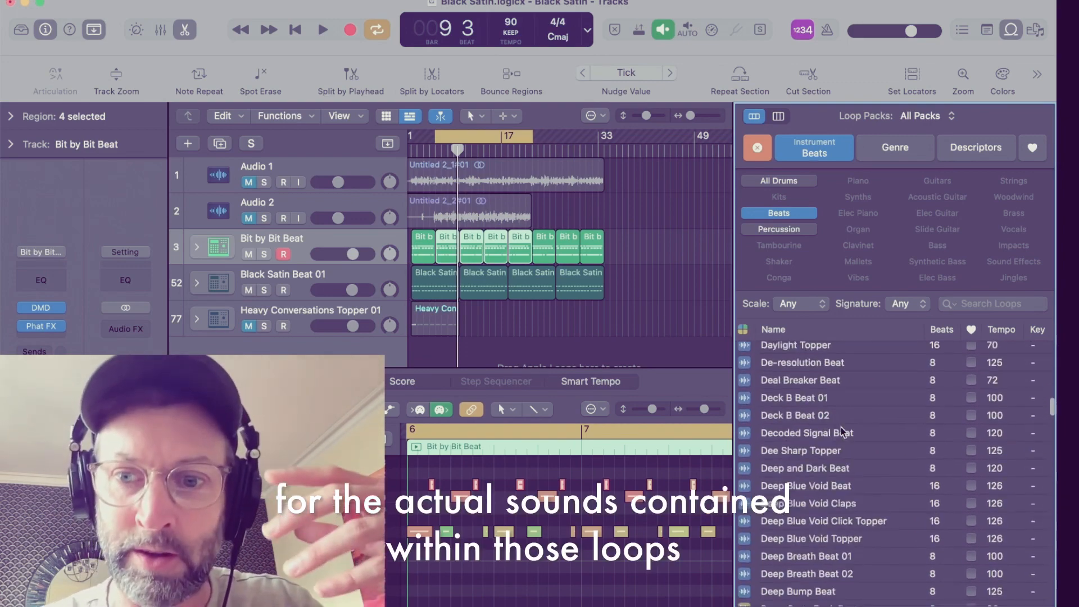
pyautogui.scroll(15, 844, 432)
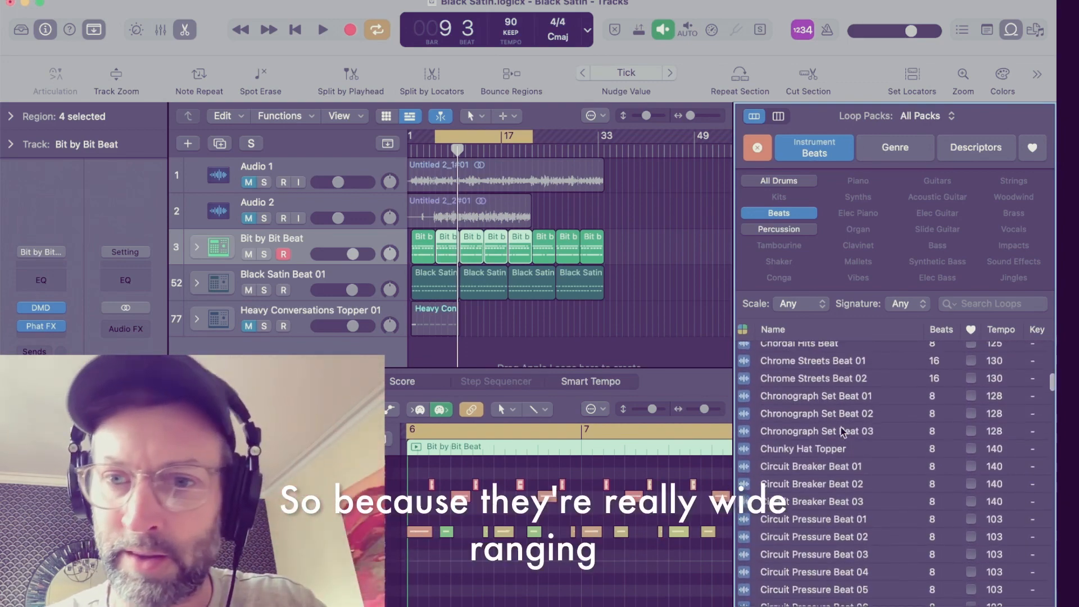
pyautogui.scroll(-2, 843, 432)
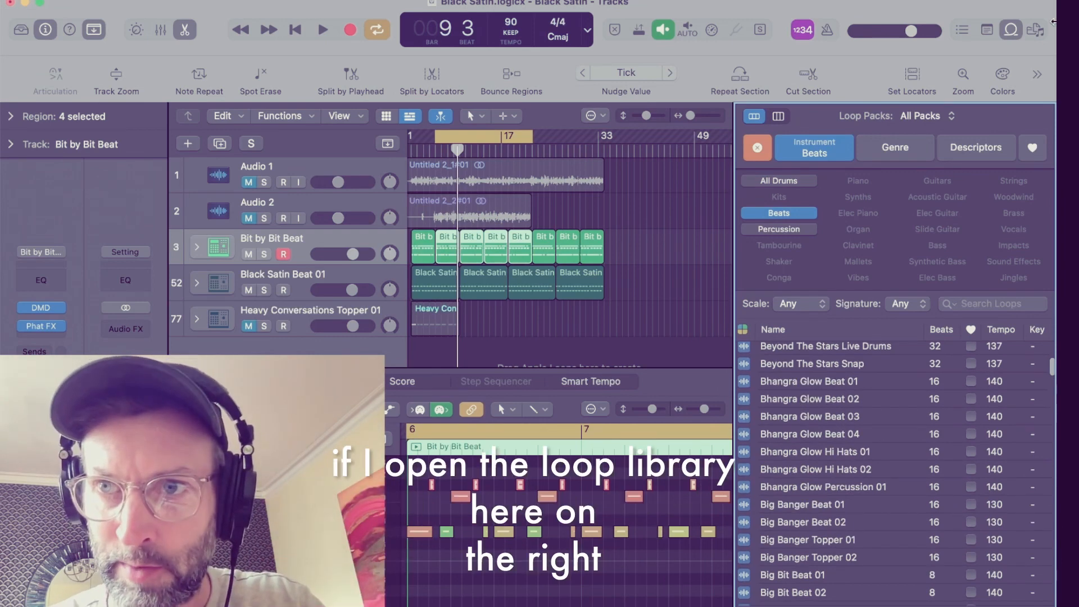
pyautogui.click(1011, 32)
pyautogui.click(1010, 33)
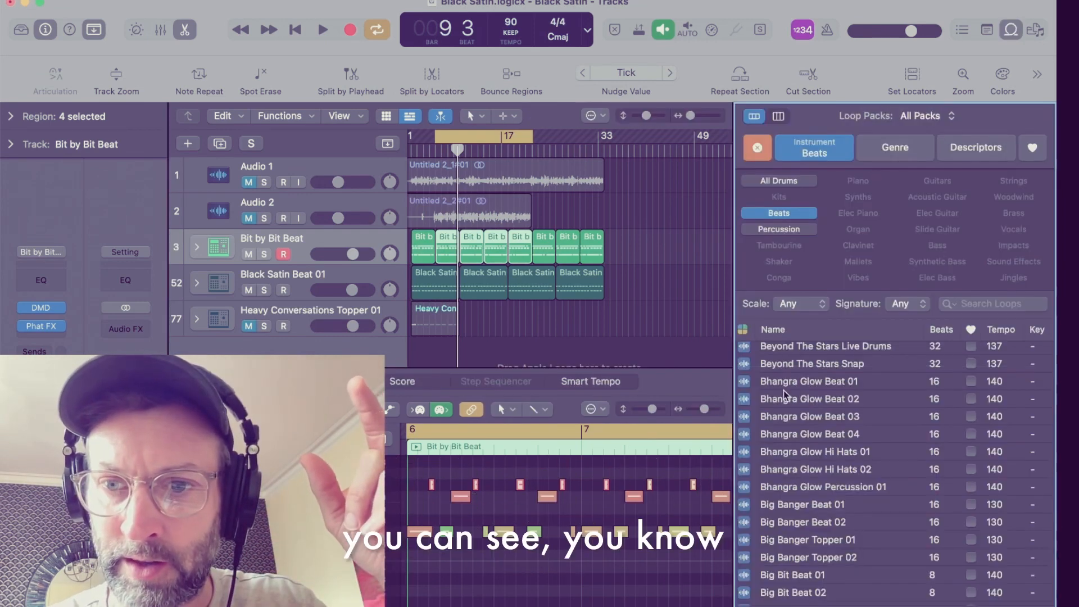
# Audition Bhangra Glow Beat 02 and 03 and Big Banger Beat 01 and 02 in the loop browser.
pyautogui.click(799, 399)
pyautogui.click(787, 417)
pyautogui.scroll(-2, 787, 419)
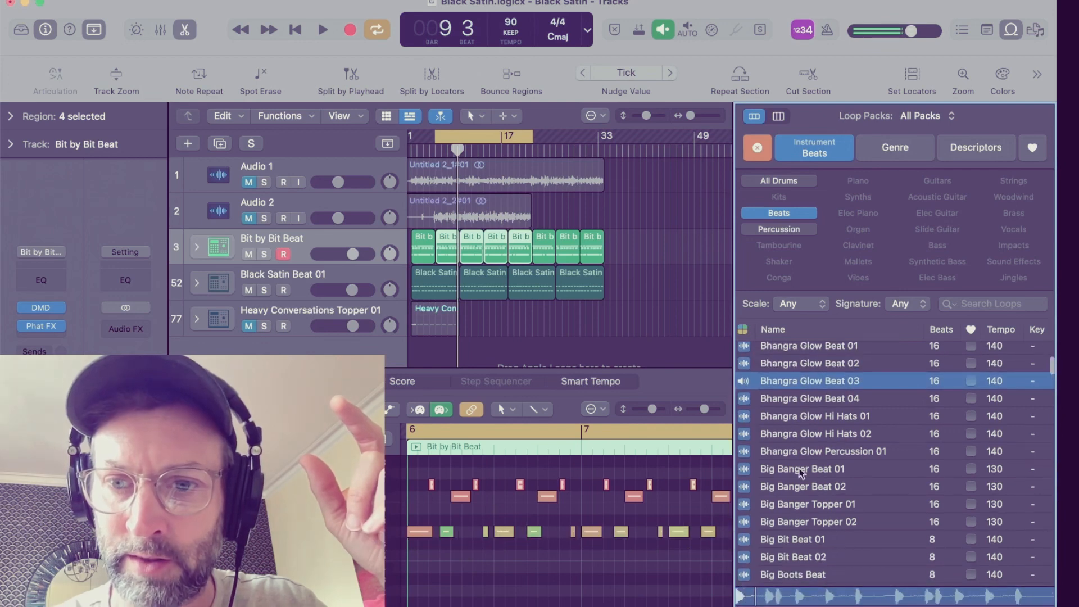
pyautogui.click(792, 472)
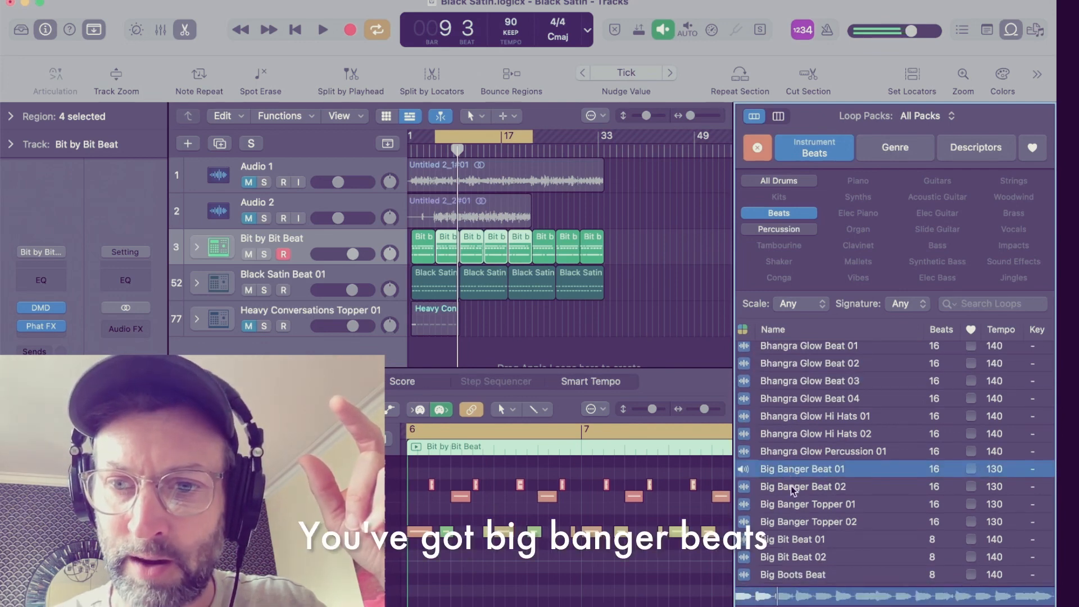
pyautogui.click(792, 487)
# Find the Bit by Bit Beat loop among the Beats loops and audition it.
pyautogui.scroll(-8, 796, 449)
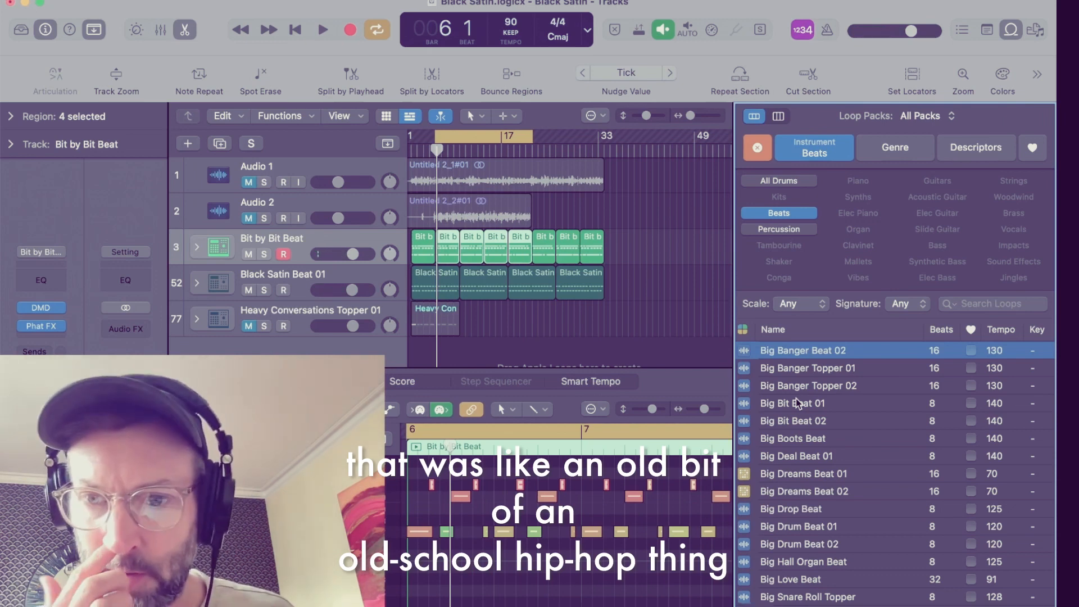
pyautogui.scroll(-8, 797, 402)
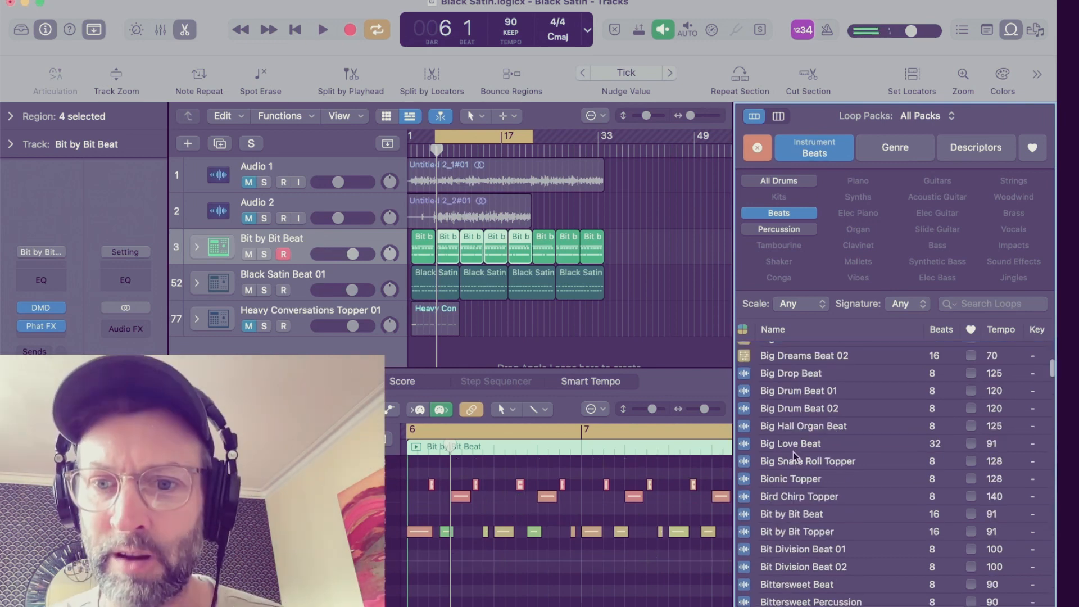
pyautogui.click(781, 516)
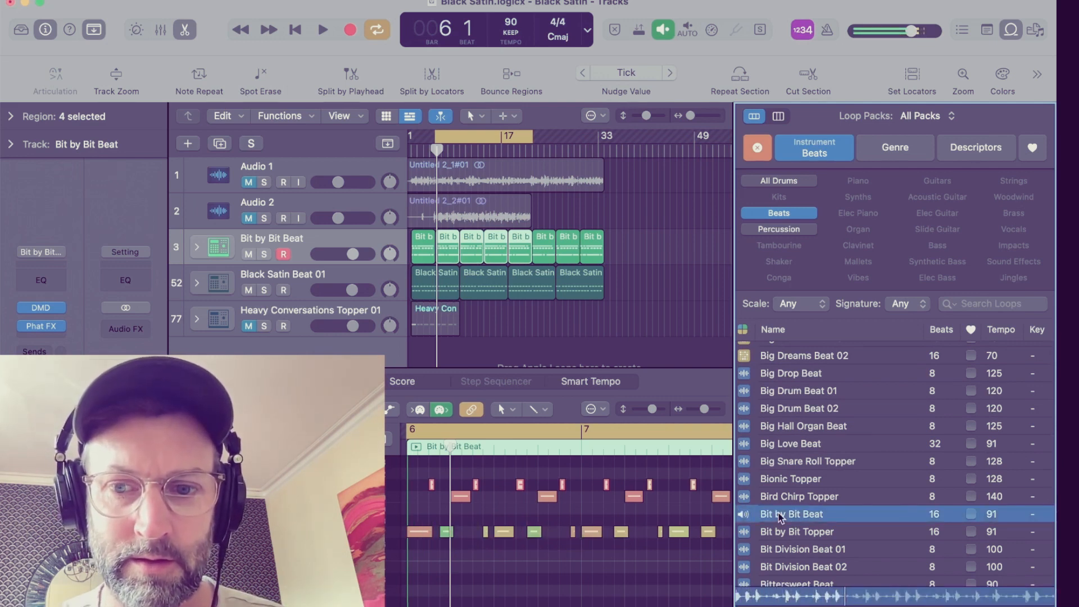
pyautogui.click(781, 517)
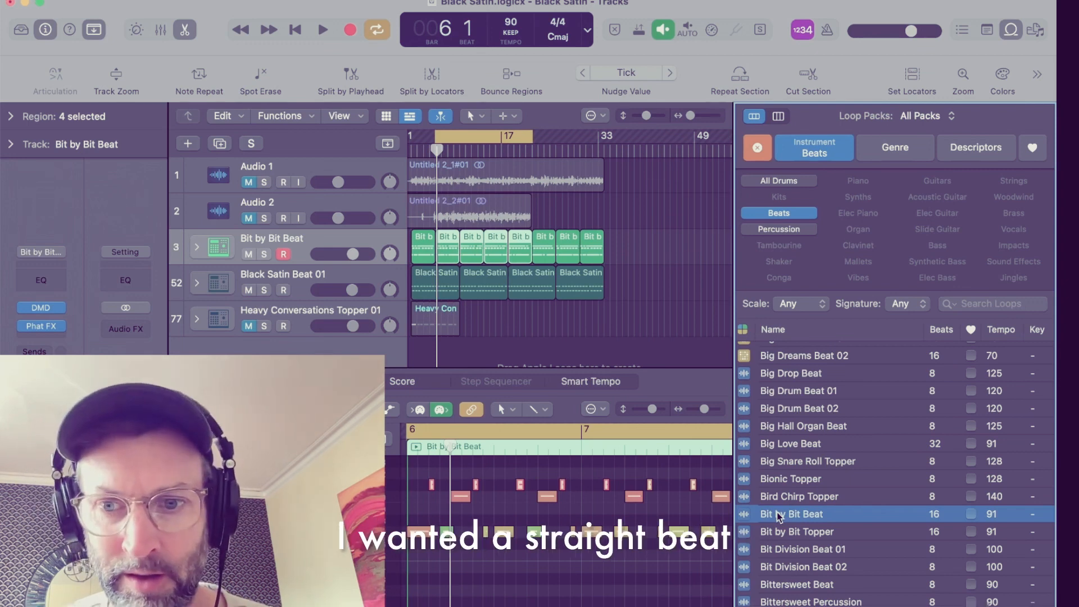
pyautogui.scroll(-1, 605, 313)
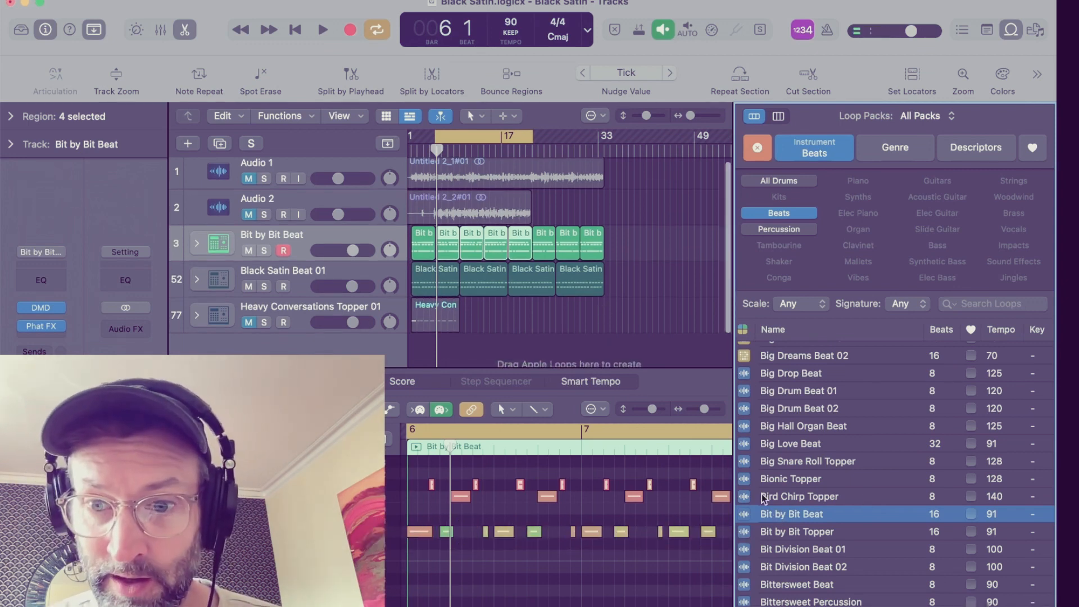
pyautogui.click(776, 518)
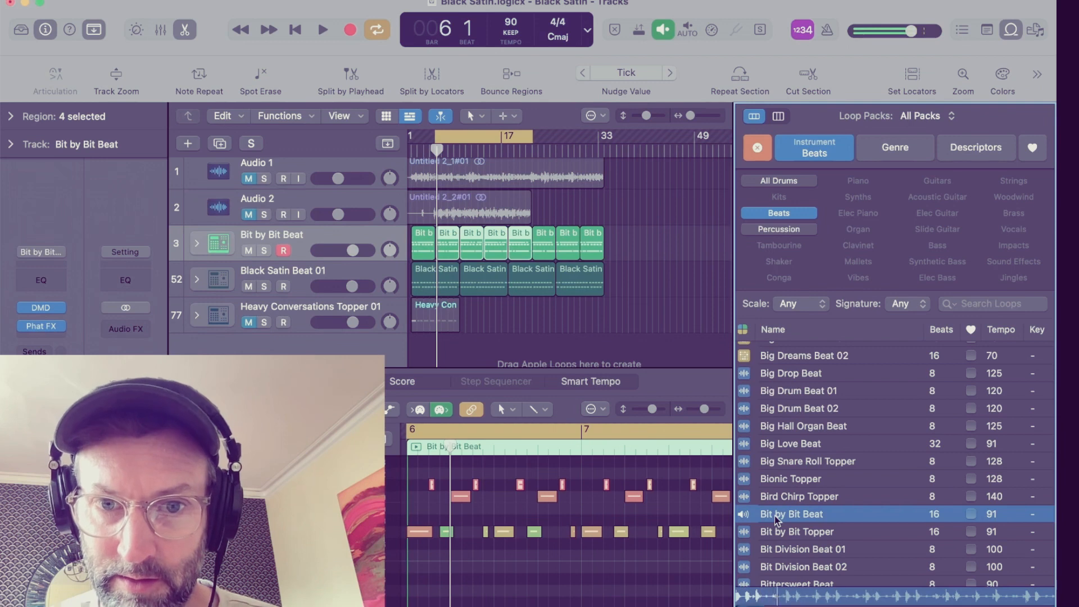
# Try the Bit by Bit Beat loop as a new sliced Quick Sampler track, close the sampler and undo its creation.
pyautogui.scroll(-3, 776, 518)
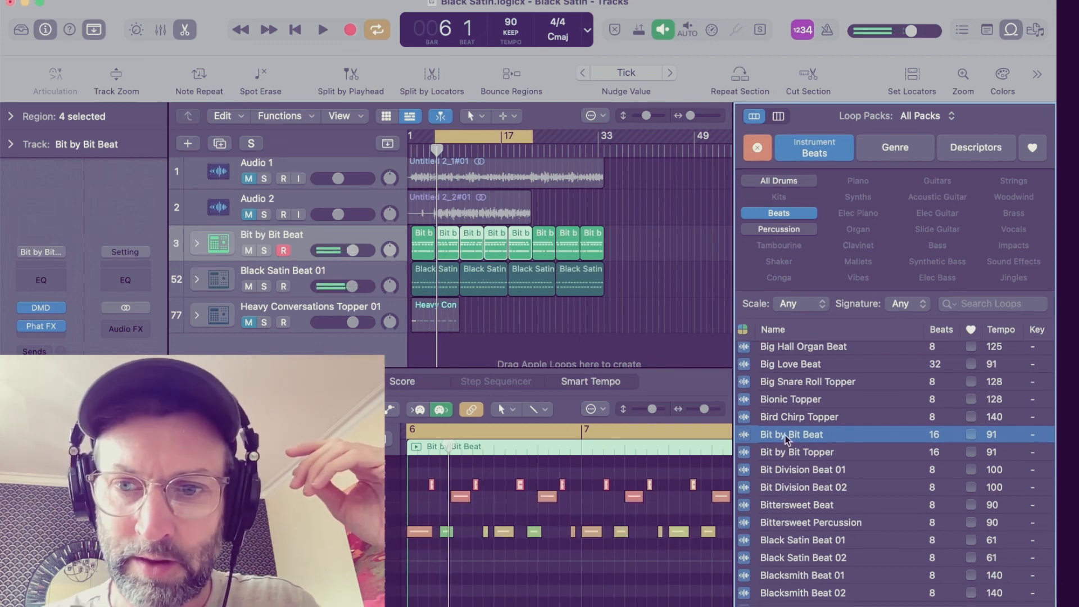
pyautogui.moveTo(787, 438); pyautogui.dragTo(296, 269)
pyautogui.moveTo(297, 269); pyautogui.dragTo(296, 264)
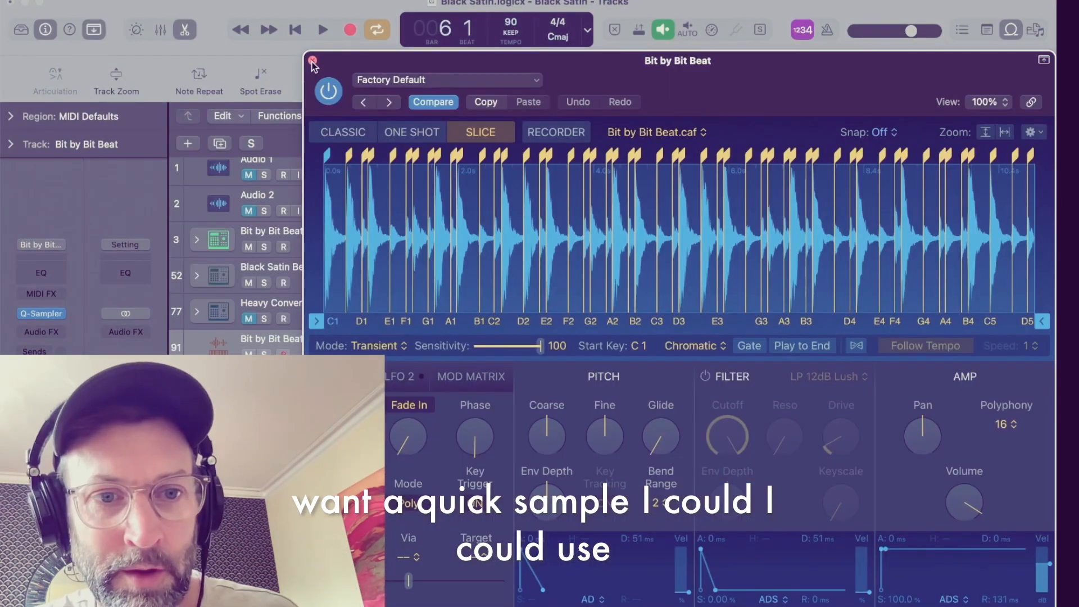
pyautogui.click(313, 61)
pyautogui.press('super+z')
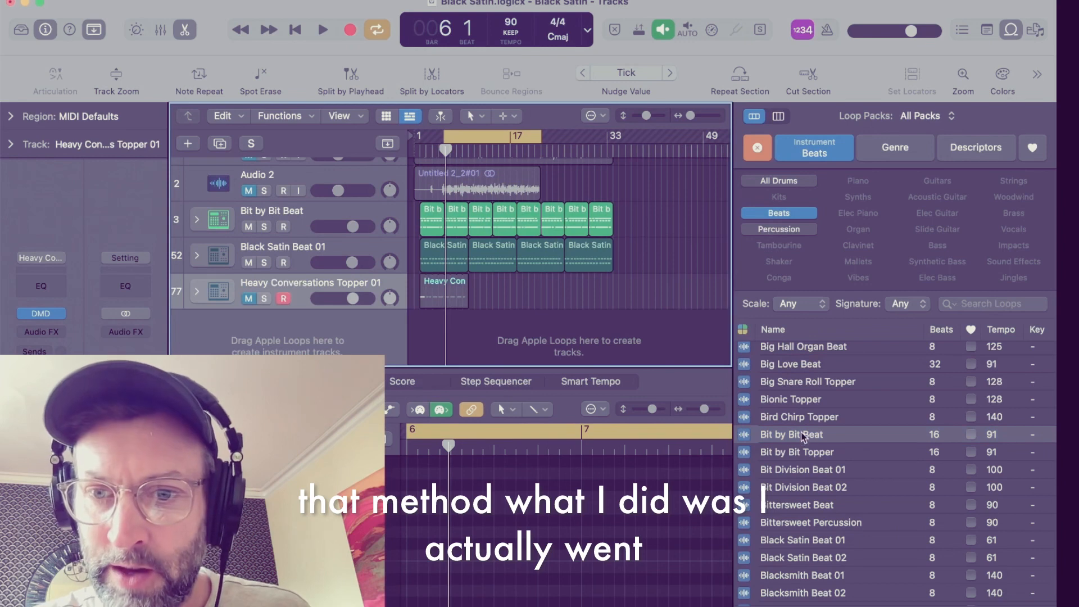
# Create a Drum Machine Designer track from the Bit by Bit Beat loop with its slices on separate pads, and audition pad #7.
pyautogui.moveTo(804, 437); pyautogui.dragTo(306, 281)
pyautogui.click(568, 278)
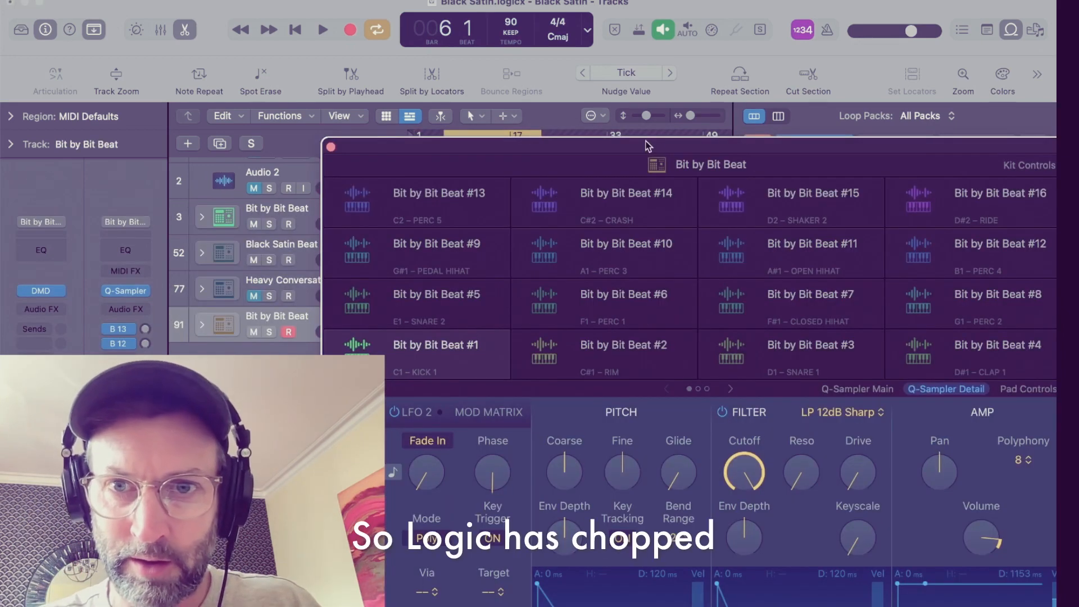
pyautogui.moveTo(646, 141); pyautogui.dragTo(541, 96)
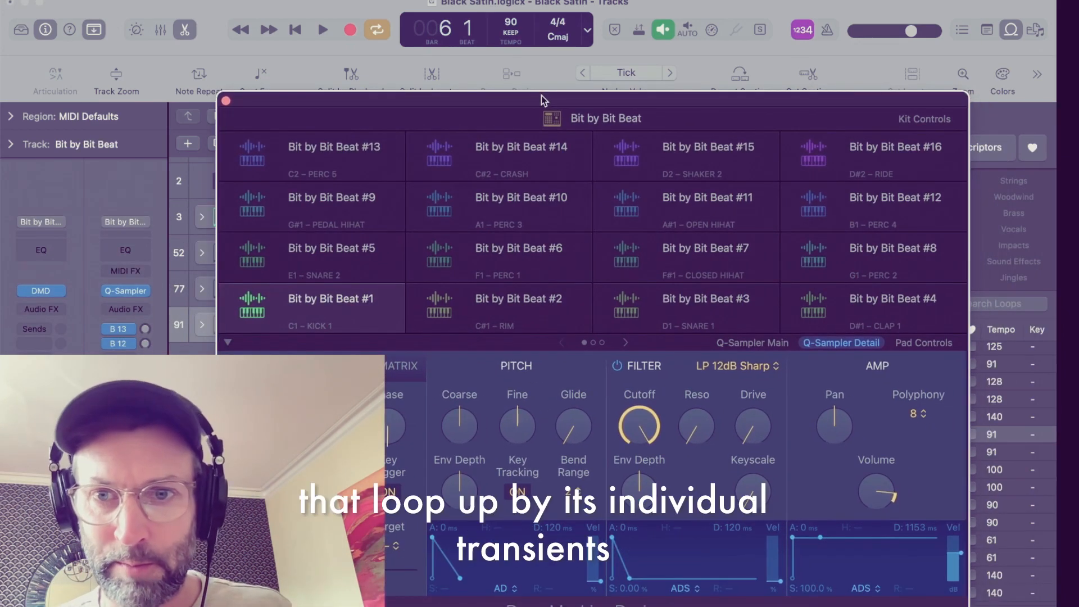
pyautogui.click(627, 255)
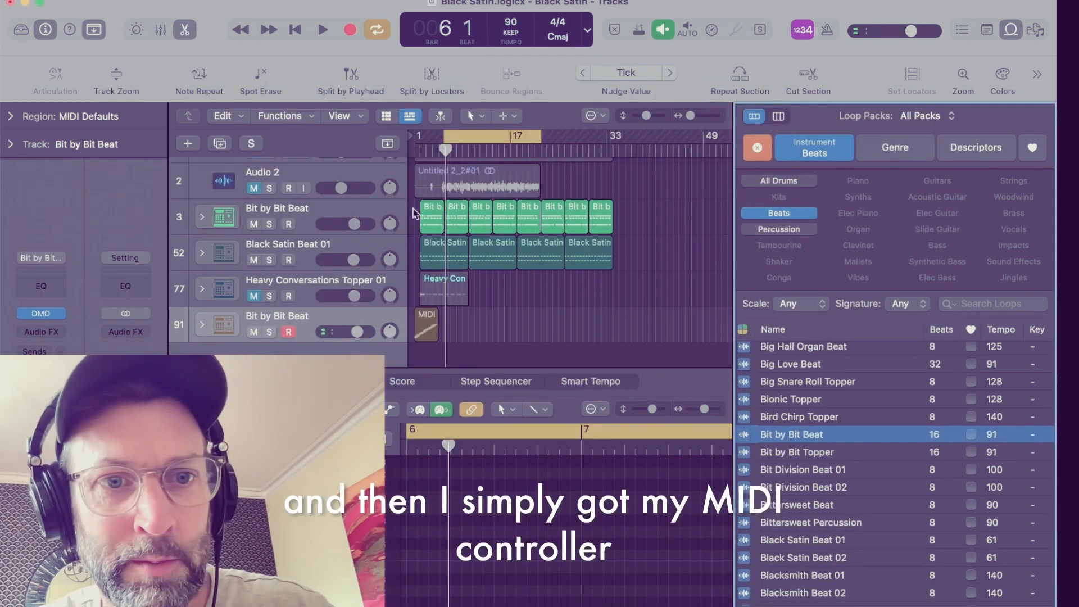
# Solo the original Bit by Bit Beat track above Black Satin Beat 01 and listen to its programmed beat.
pyautogui.click(307, 213)
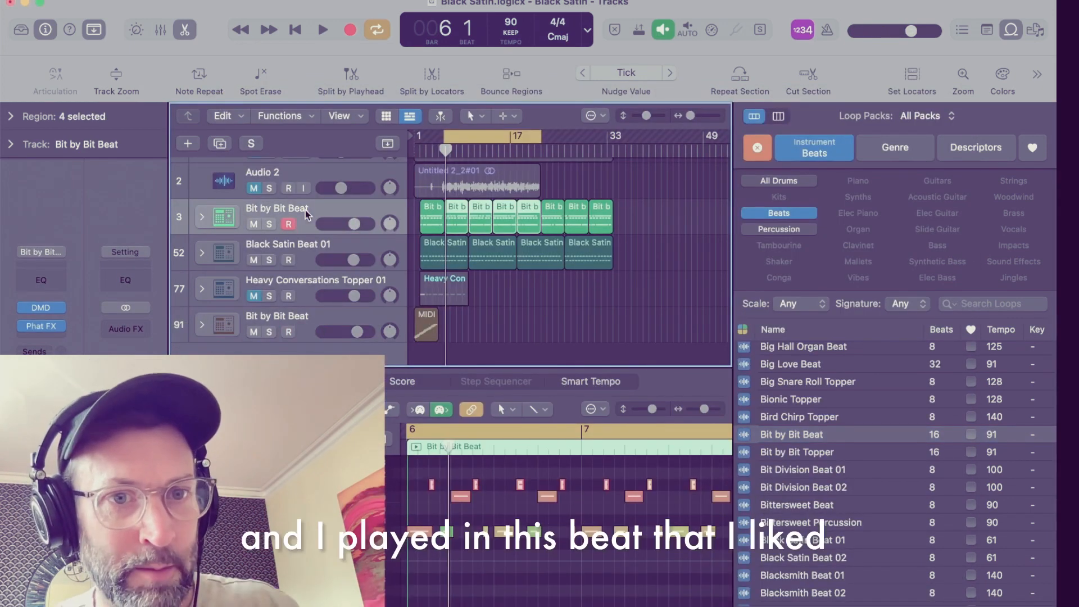
pyautogui.click(269, 224)
pyautogui.press('space')
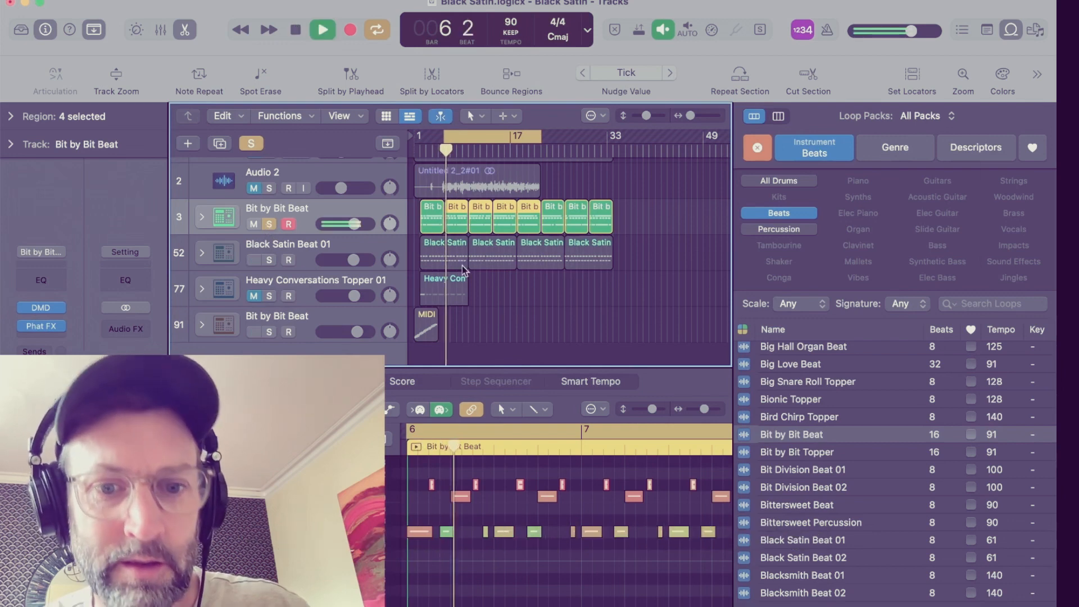
pyautogui.press('space')
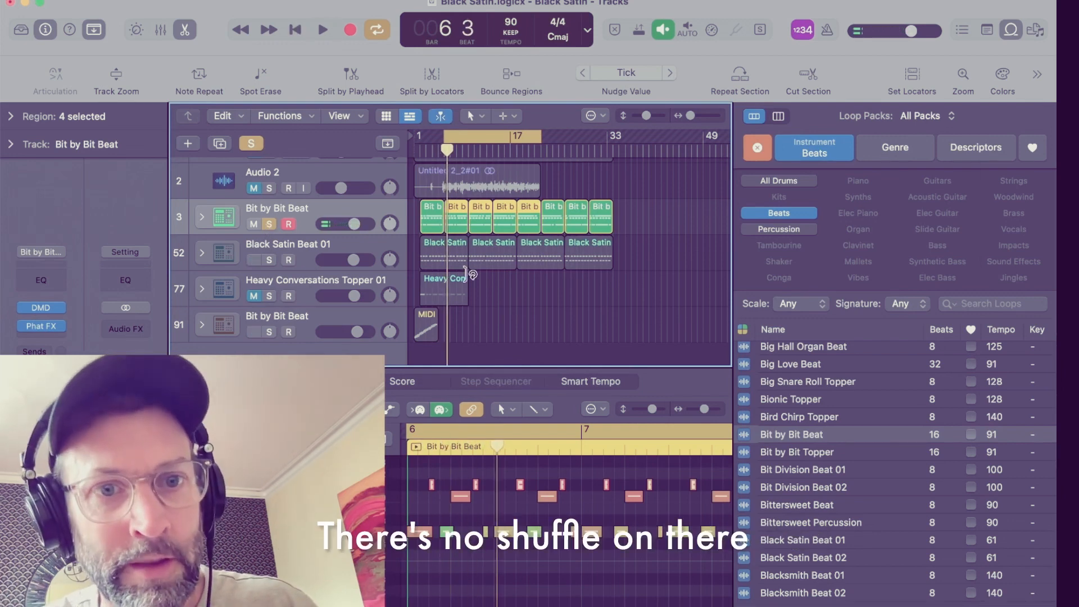
pyautogui.press('space')
pyautogui.scroll(5, 517, 295)
pyautogui.scroll(-5, 517, 295)
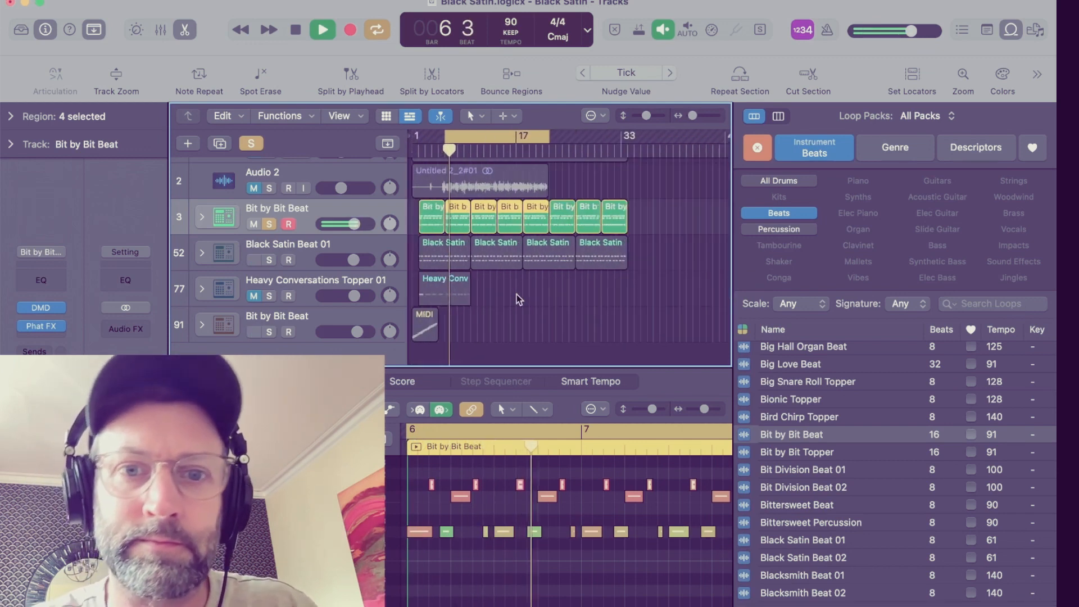
pyautogui.scroll(-3, 517, 295)
pyautogui.press('space')
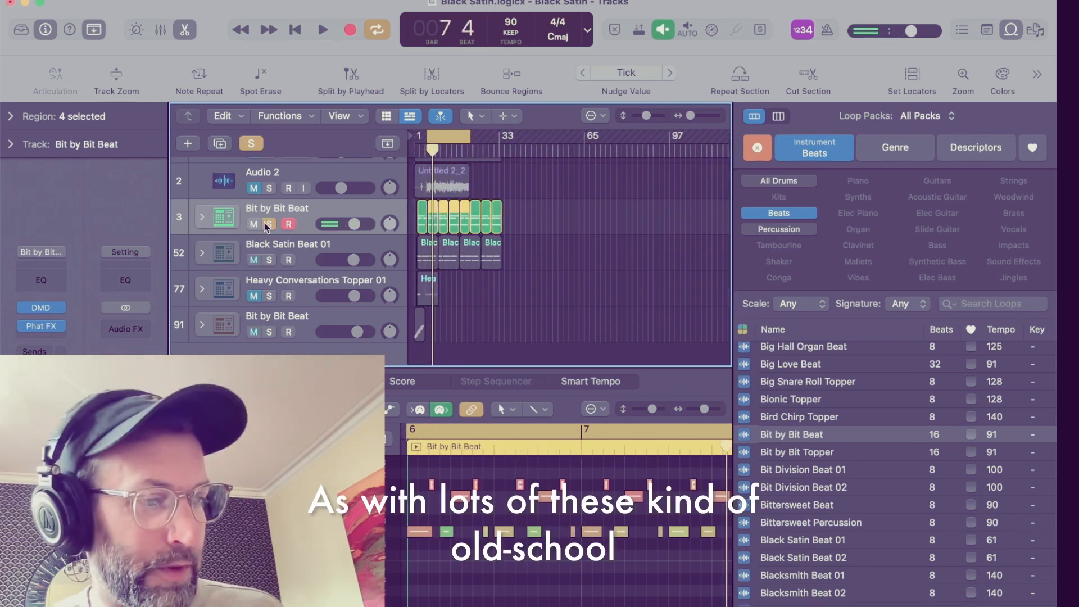
# Turn off solo on the original Bit by Bit Beat track and select the Black Satin Beat 01 track.
pyautogui.click(267, 224)
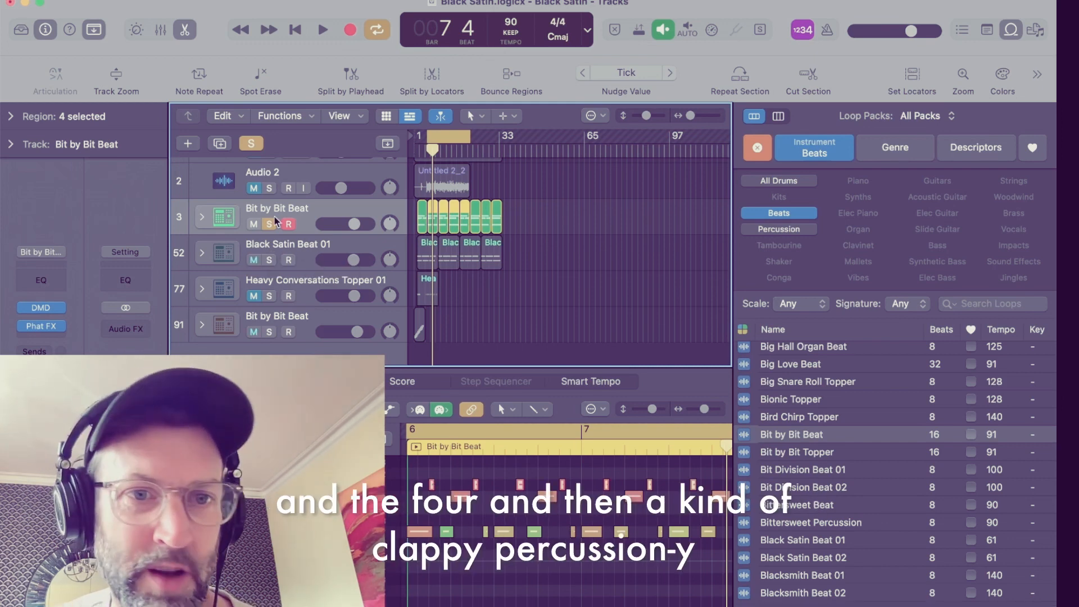
pyautogui.click(276, 221)
pyautogui.click(298, 247)
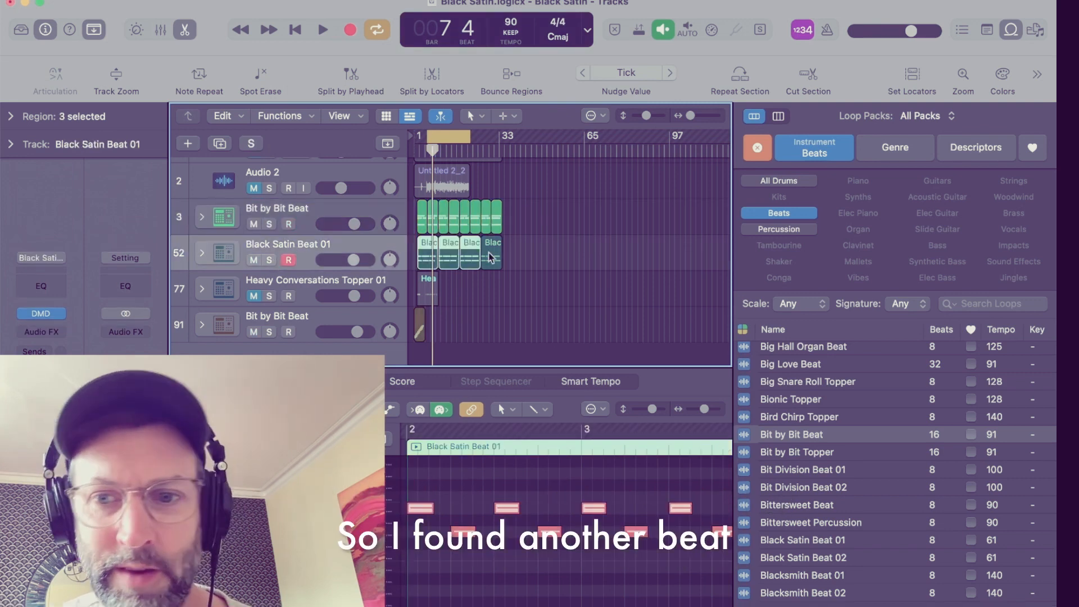
# Find Black Satin Beat 01 in the Apple Loops list and preview it, then stop playback.
pyautogui.scroll(-2, 808, 500)
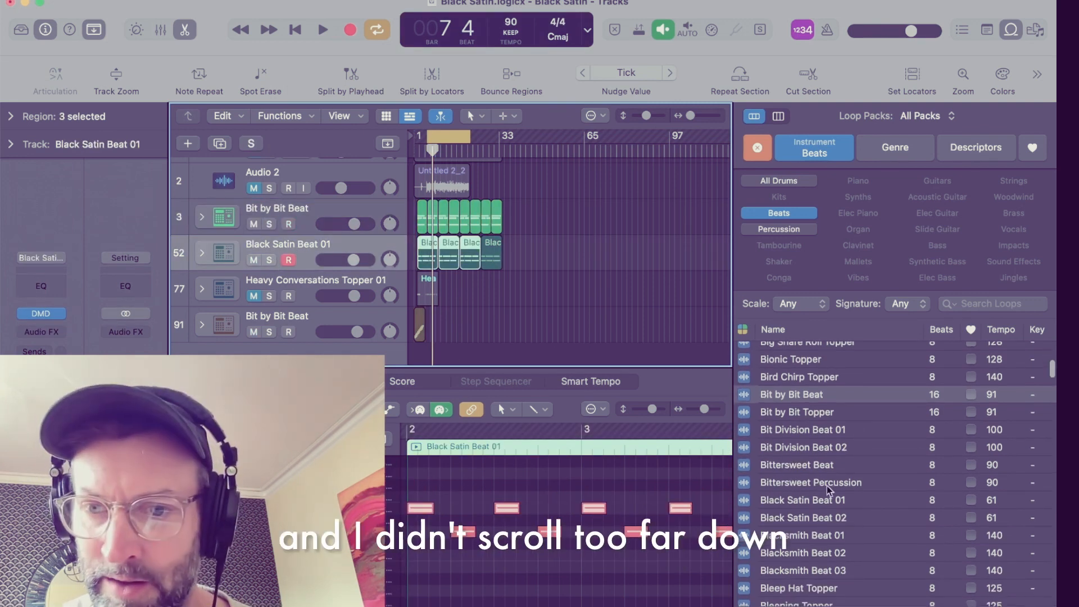
pyautogui.click(799, 500)
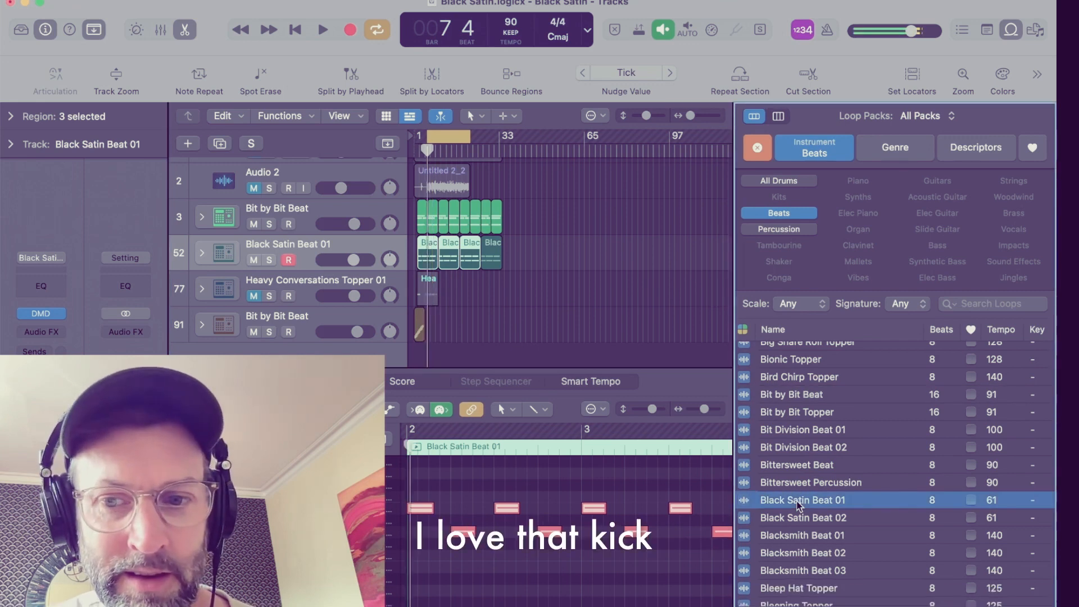
pyautogui.press('space')
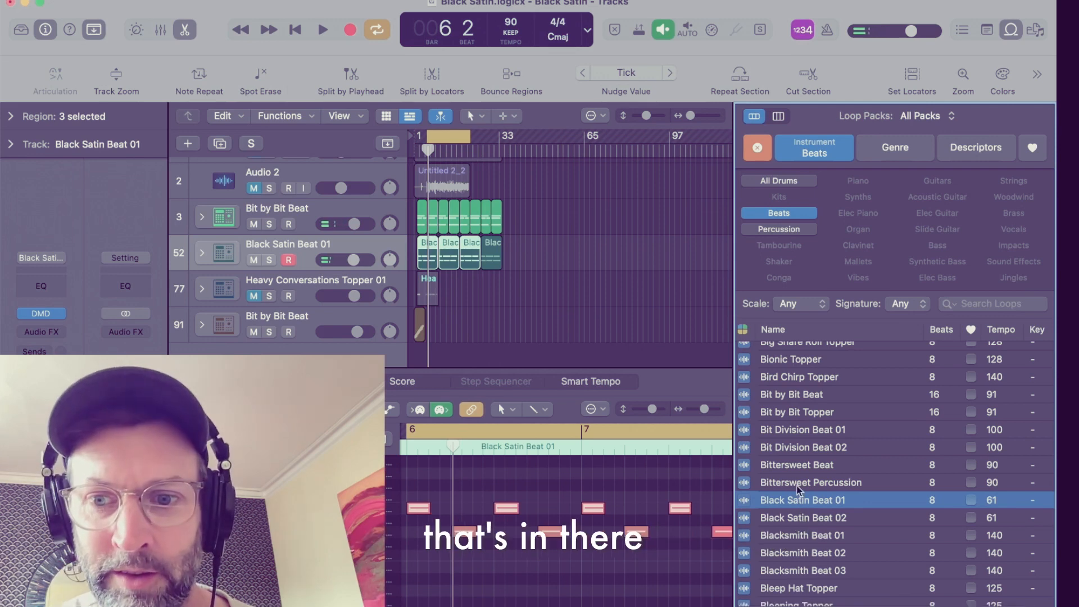
pyautogui.click(796, 484)
pyautogui.click(797, 501)
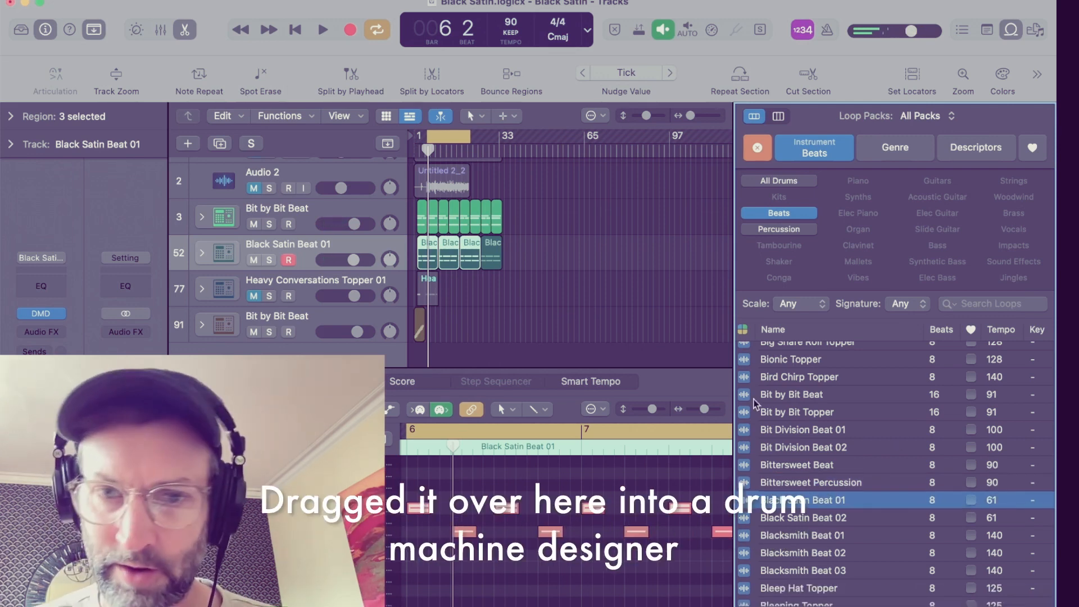
# Expand the Black Satin Beat 01 track to view its slice subtracks and collapse it again.
pyautogui.click(322, 251)
pyautogui.click(201, 253)
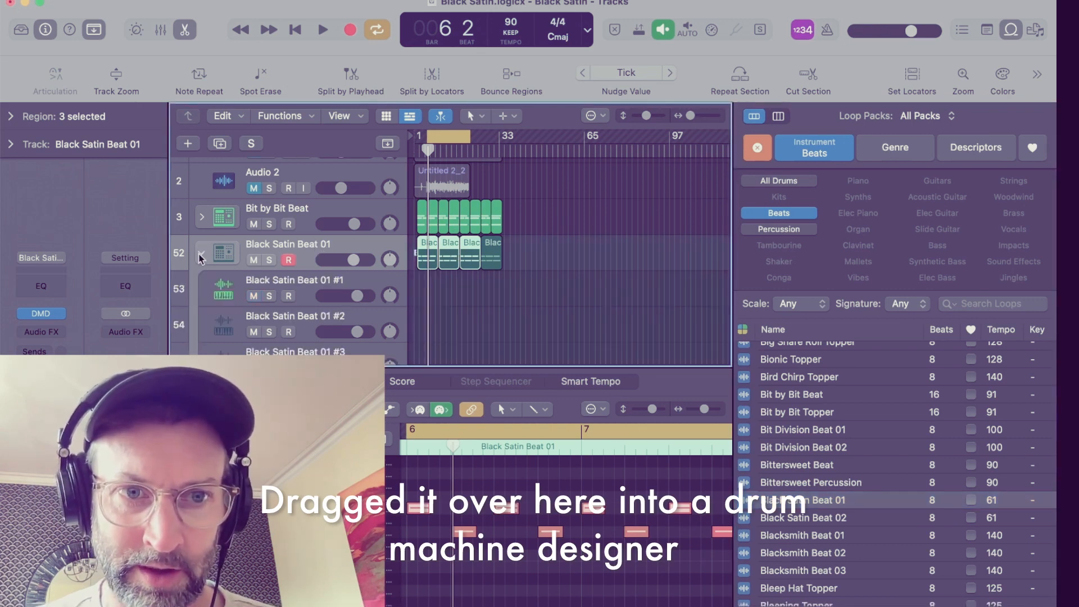
pyautogui.click(201, 252)
# Solo Black Satin Beat 01, play its programmed pattern, and add the Bit by Bit Beat track to the solo while listening.
pyautogui.press('s')
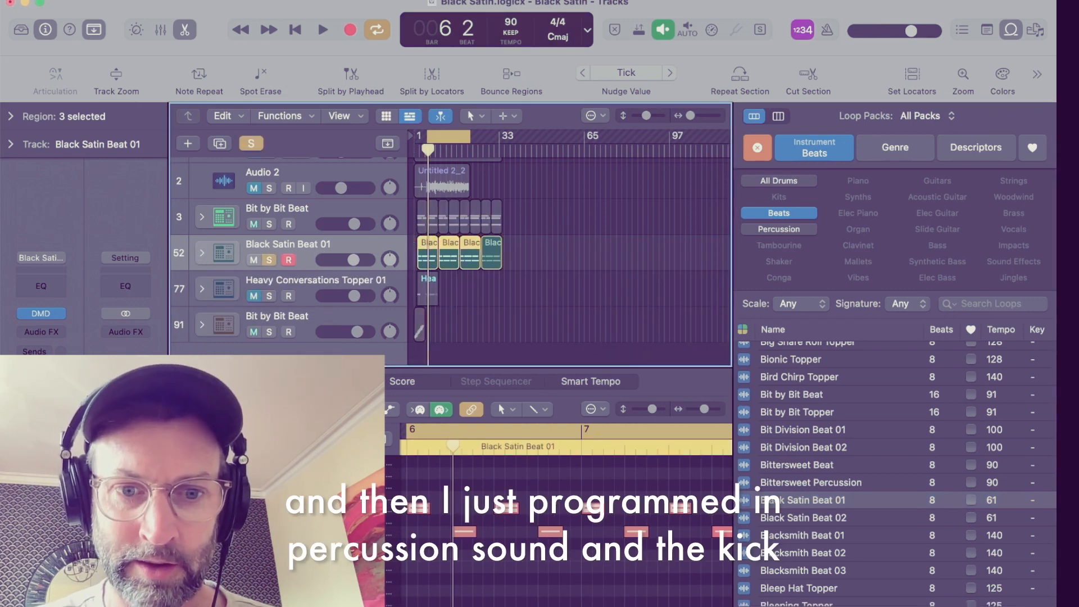
pyautogui.click(368, 532)
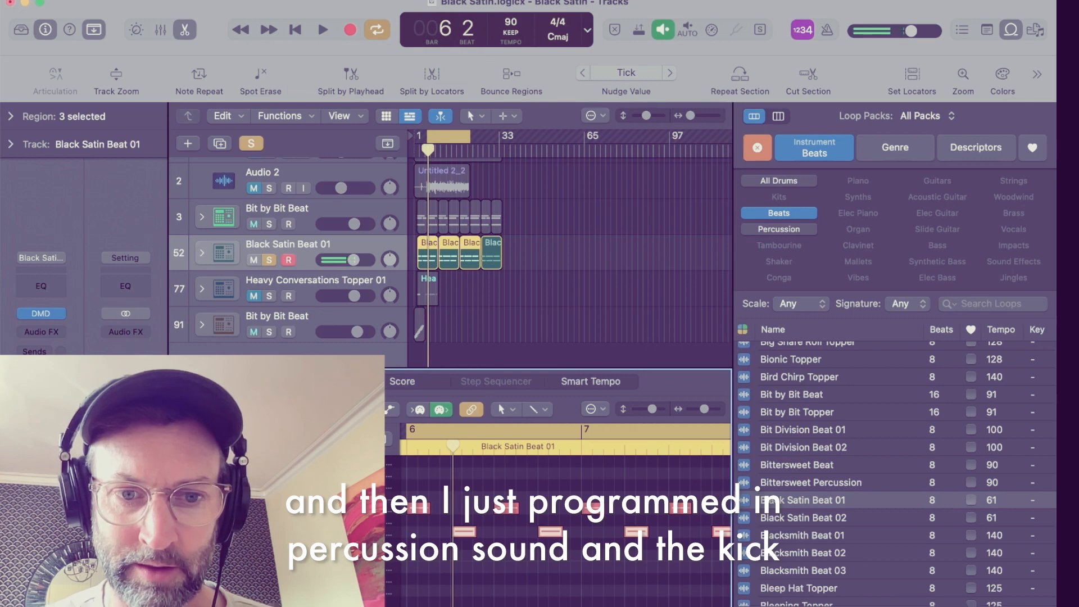
pyautogui.press('space')
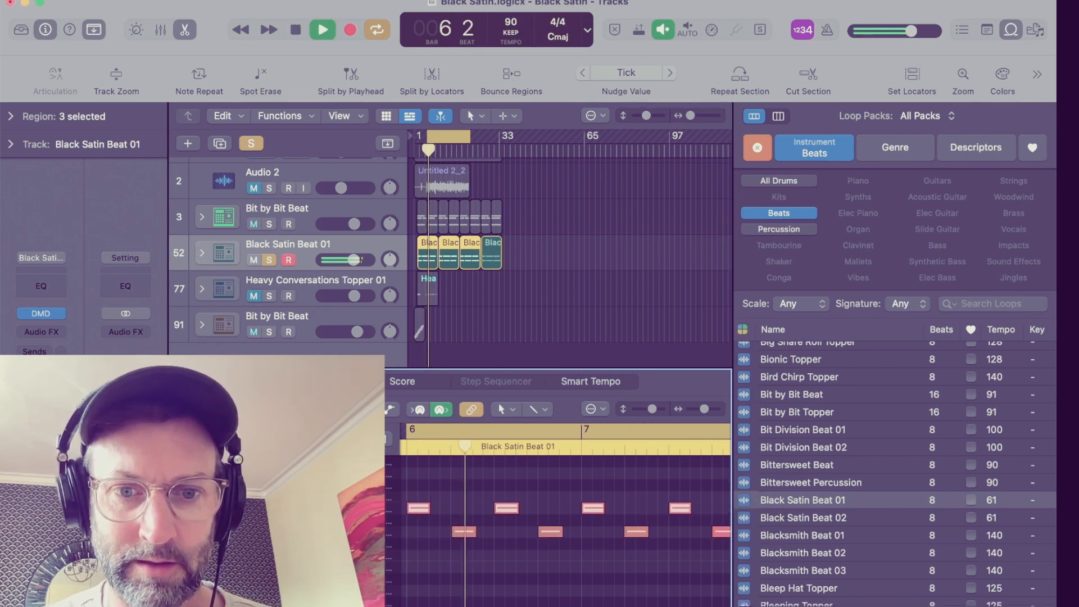
pyautogui.click(269, 224)
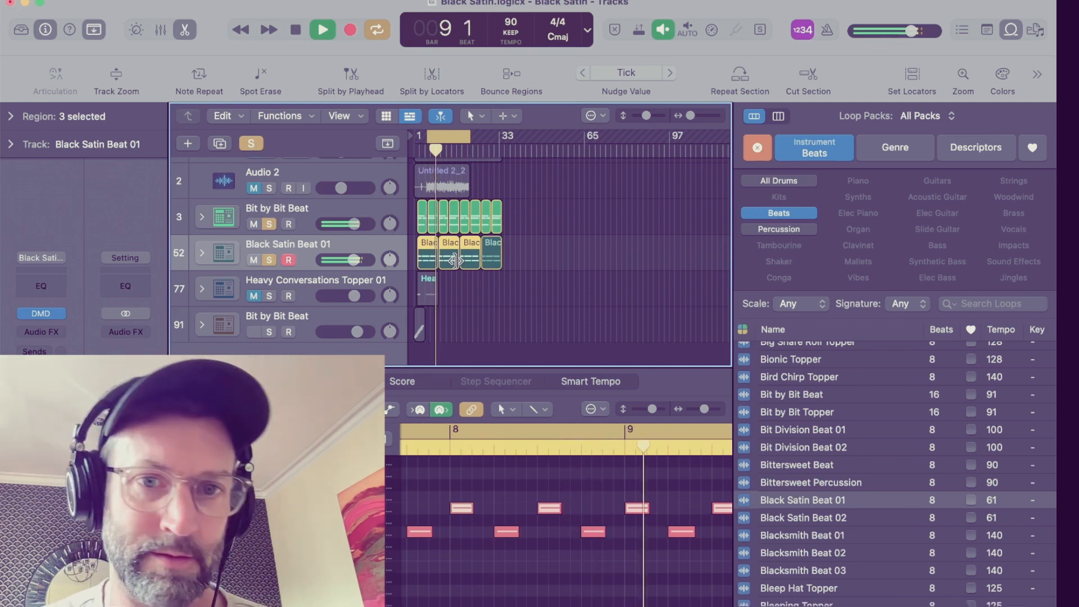
pyautogui.press('space')
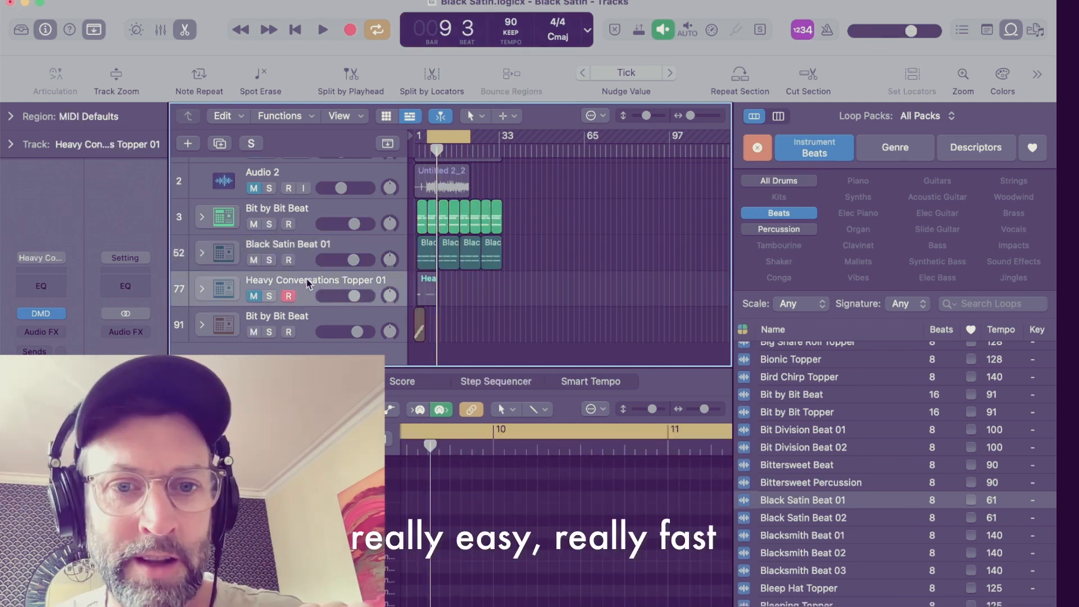
# Unmute the Heavy Conversations Topper 01 track and enlarge the timeline horizontally.
pyautogui.scroll(-1, 344, 266)
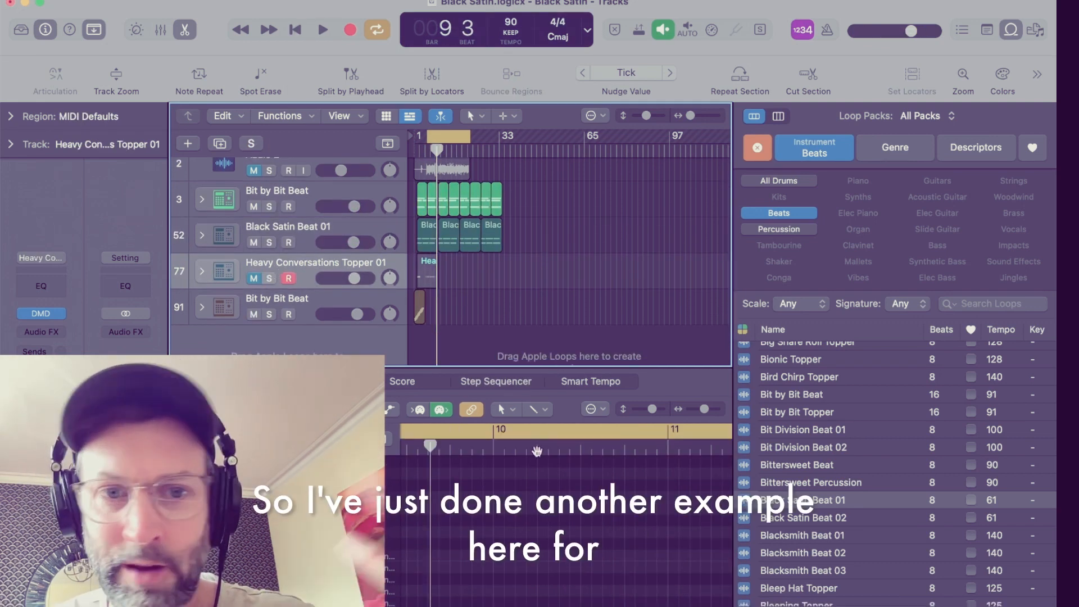
pyautogui.click(255, 279)
pyautogui.press('super+Right')
pyautogui.hscroll(-1, 250, 273)
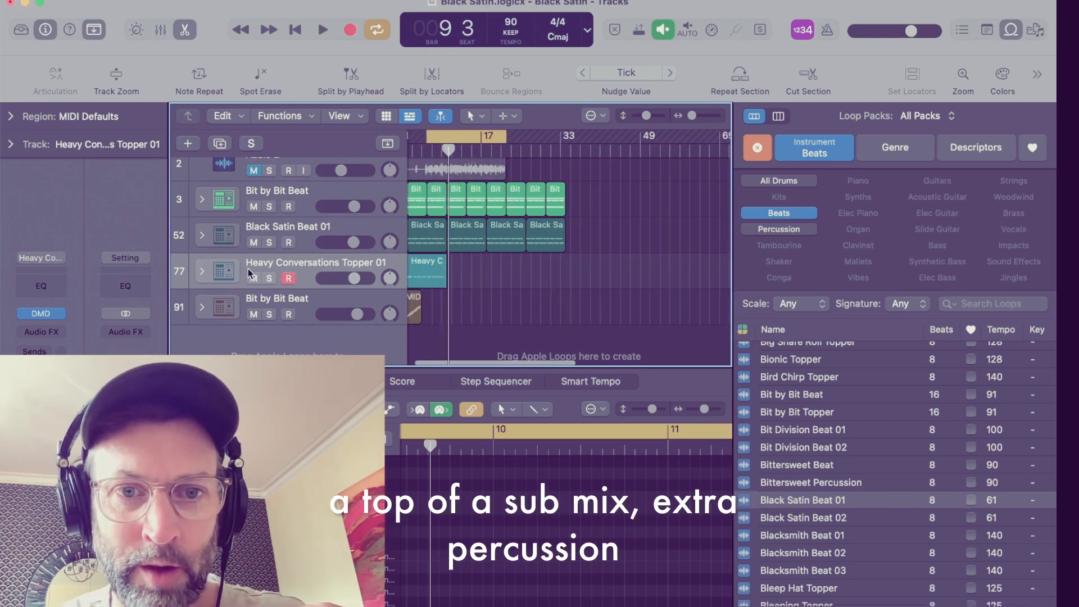
# Expand the Heavy Conversations Topper 01 track to look over its individual slices, and collapse it again.
pyautogui.click(202, 273)
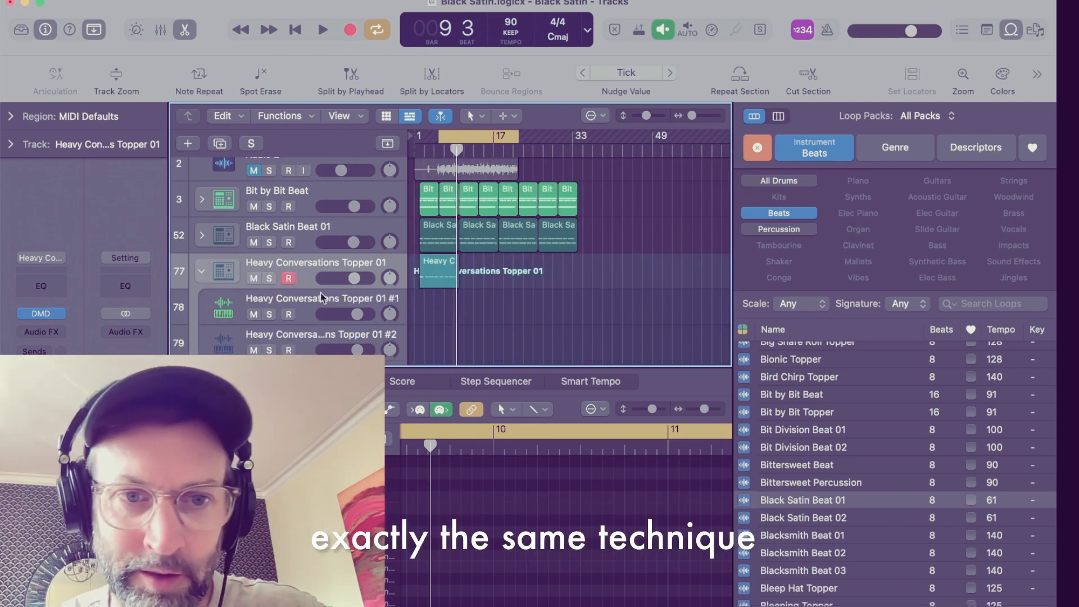
pyautogui.click(203, 269)
pyautogui.scroll(-1, 287, 279)
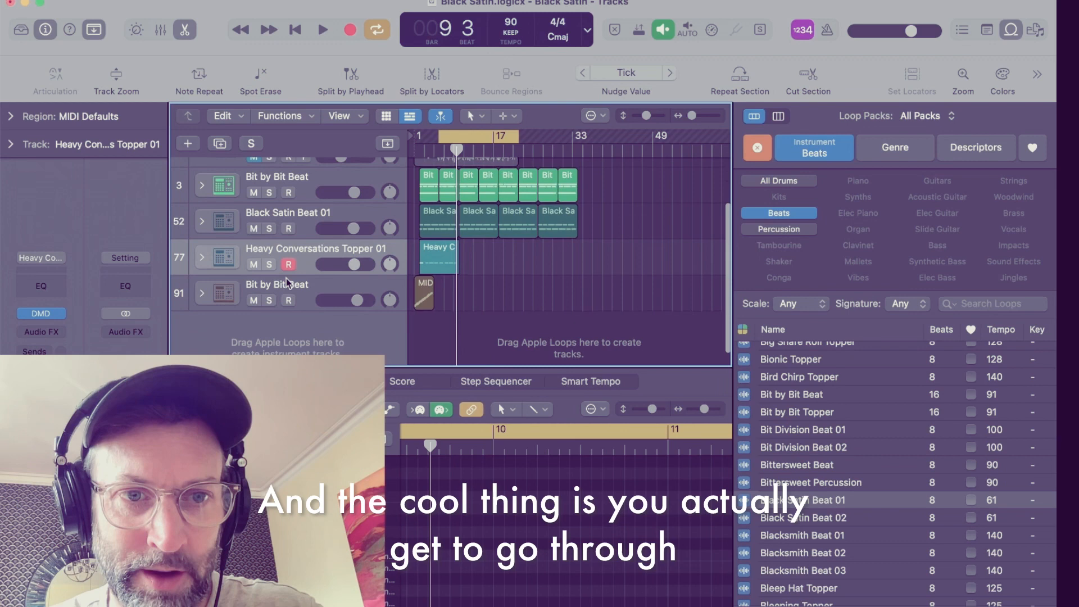
pyautogui.click(201, 257)
pyautogui.scroll(-2, 291, 309)
pyautogui.scroll(3, 241, 262)
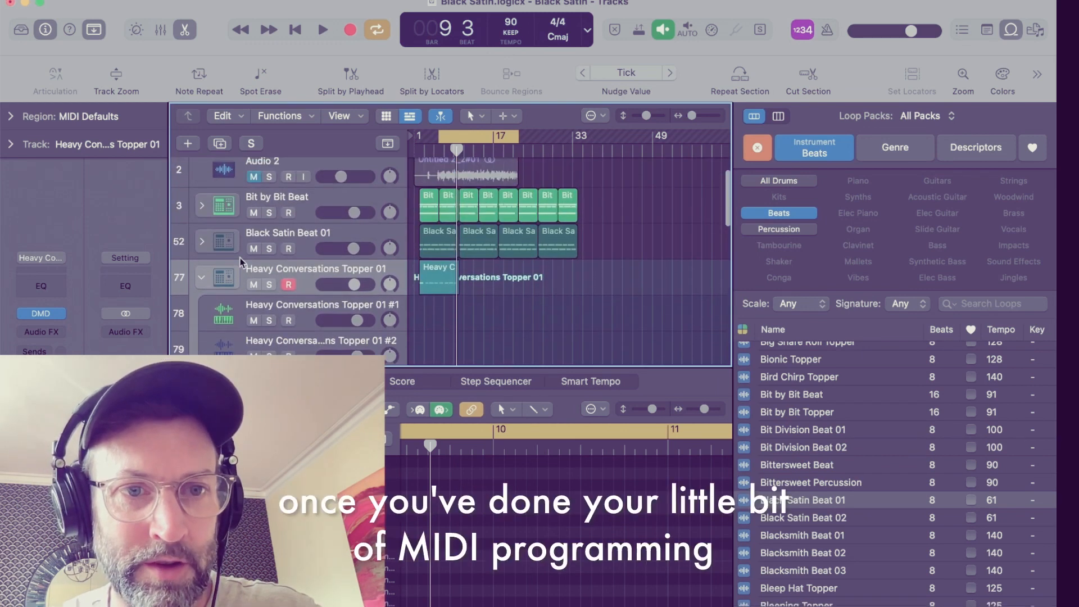
pyautogui.click(203, 279)
# Expand the Black Satin Beat 01 track and show its slice channels in the mixer, with the loop browser hidden.
pyautogui.click(208, 242)
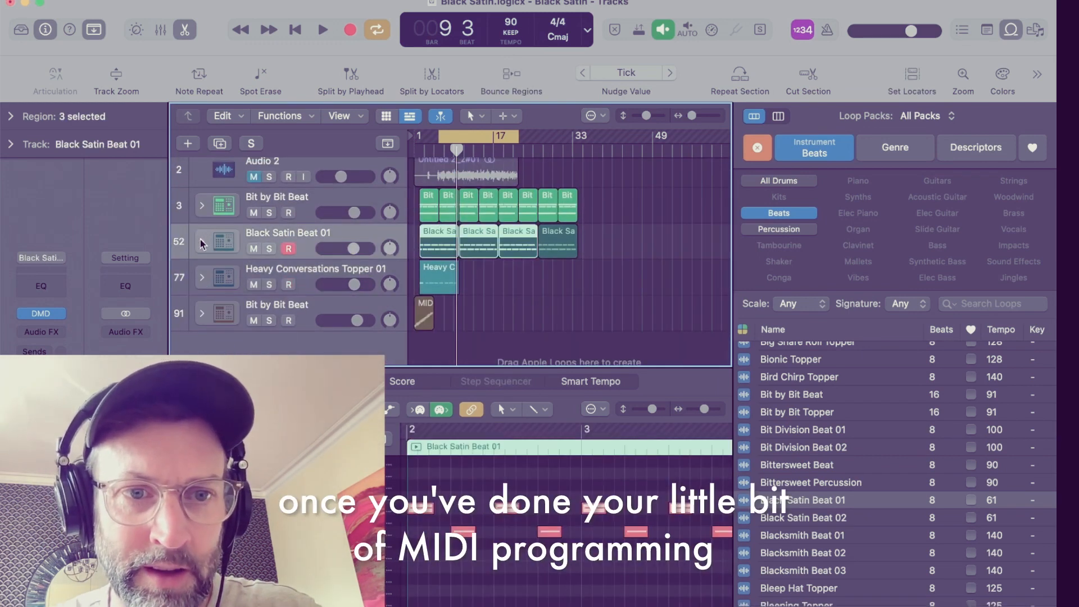
pyautogui.click(203, 244)
pyautogui.press('x')
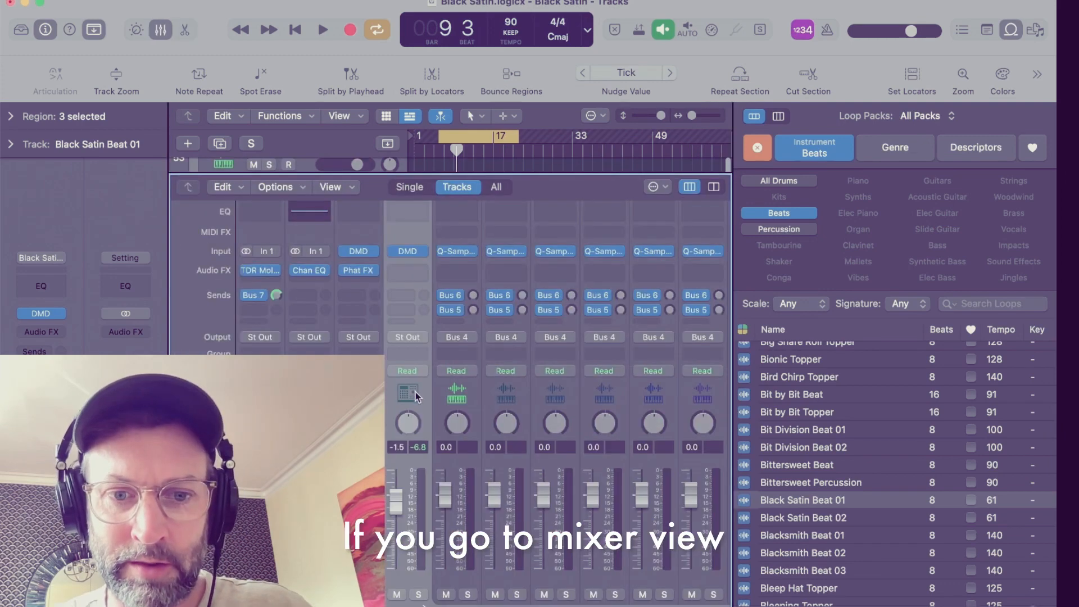
pyautogui.click(416, 396)
pyautogui.press('o')
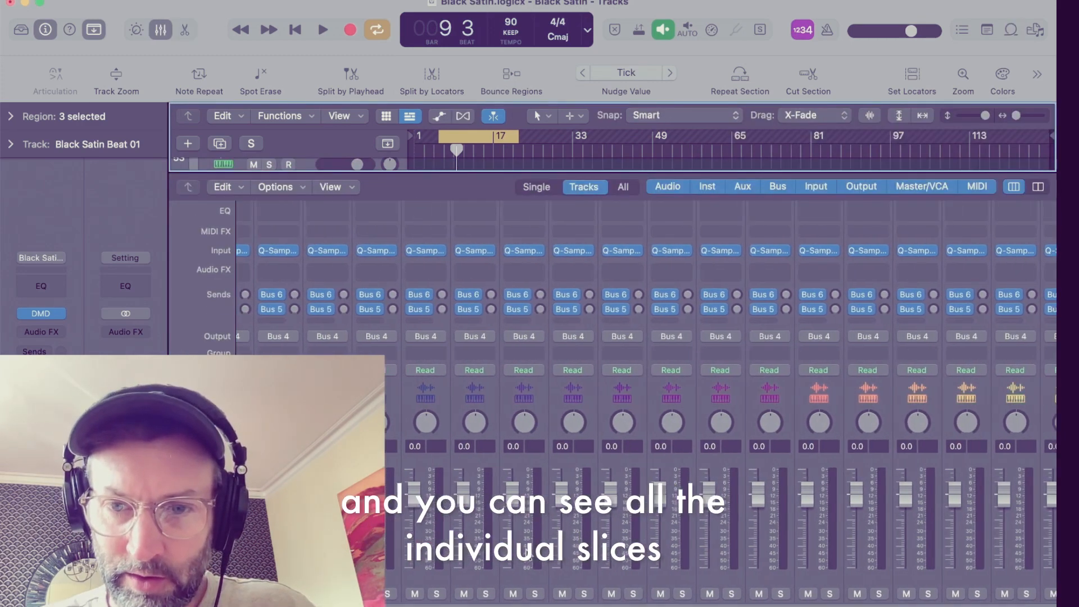
# Play the project, briefly solo one sounding Black Satin slice channel in the mixer, and stop playback.
pyautogui.press('space')
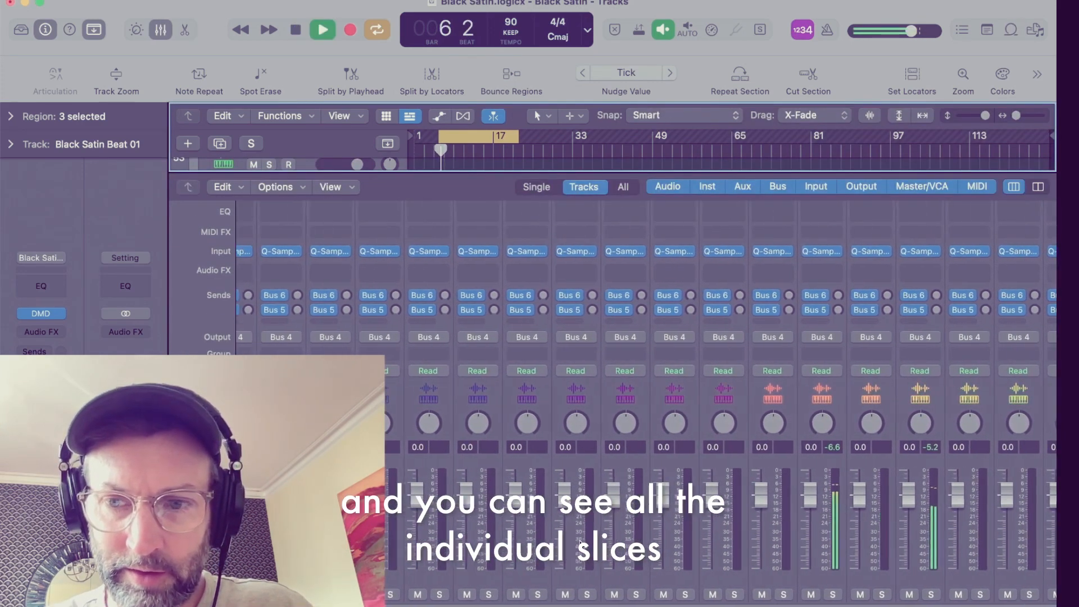
pyautogui.hscroll(5, 686, 538)
pyautogui.click(660, 594)
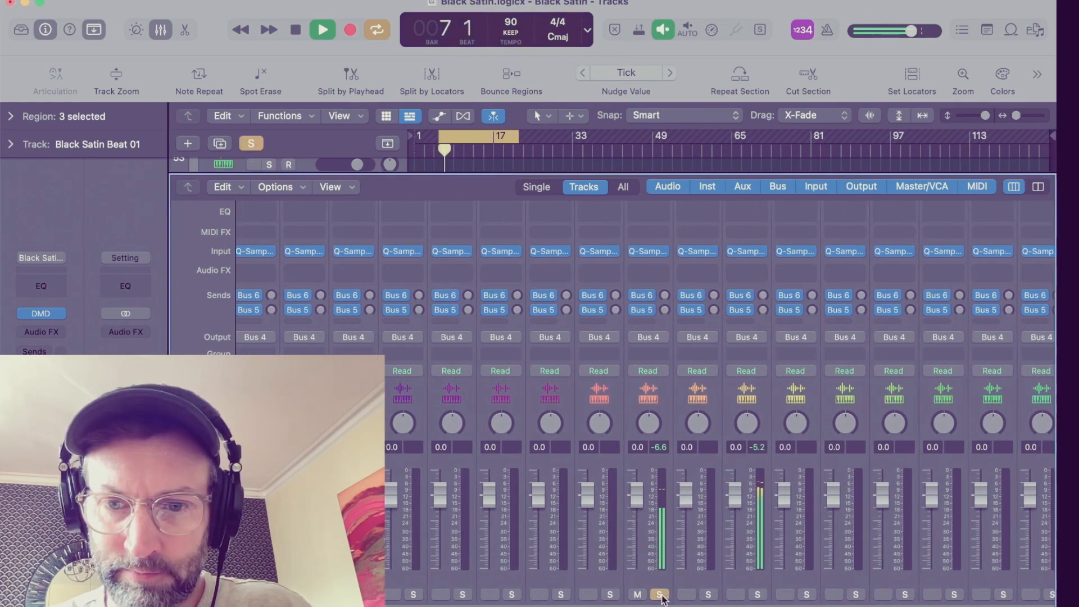
pyautogui.click(660, 594)
pyautogui.press('space')
# Examine the instrument loaded on each Black Satin slice channel and open the Quick Sampler of a sounding slice.
pyautogui.scroll(2, 757, 325)
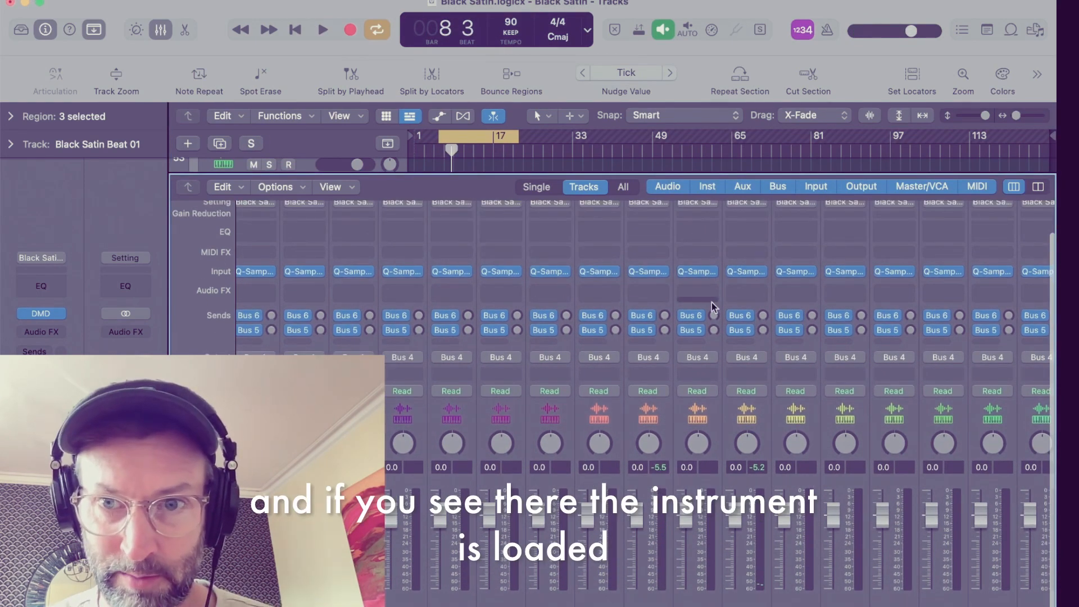
pyautogui.scroll(-1, 712, 302)
pyautogui.hscroll(-3, 609, 438)
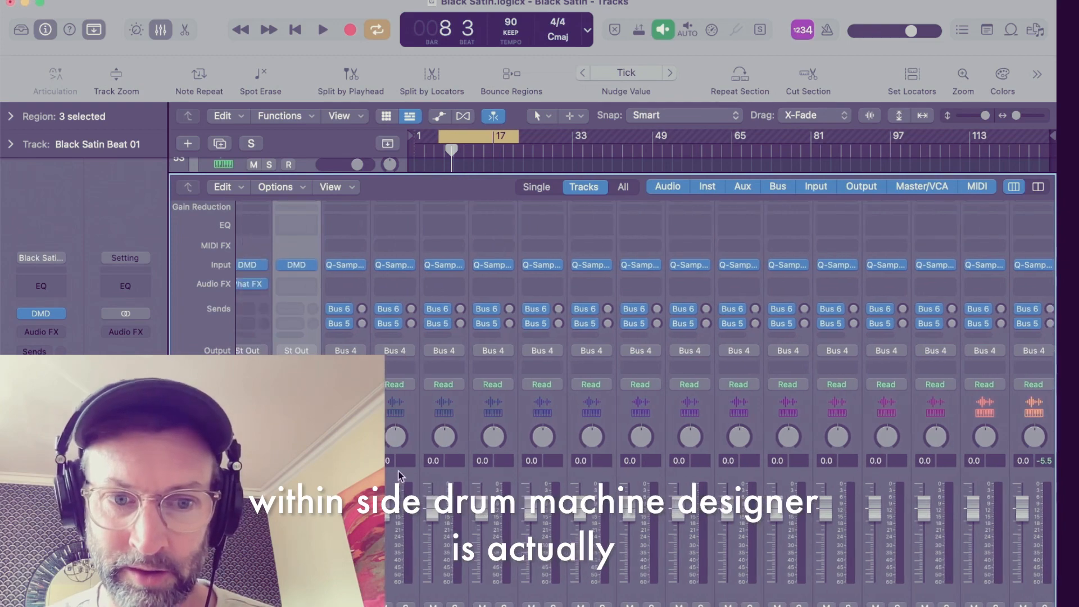
pyautogui.hscroll(10, 627, 477)
pyautogui.scroll(-1, 673, 462)
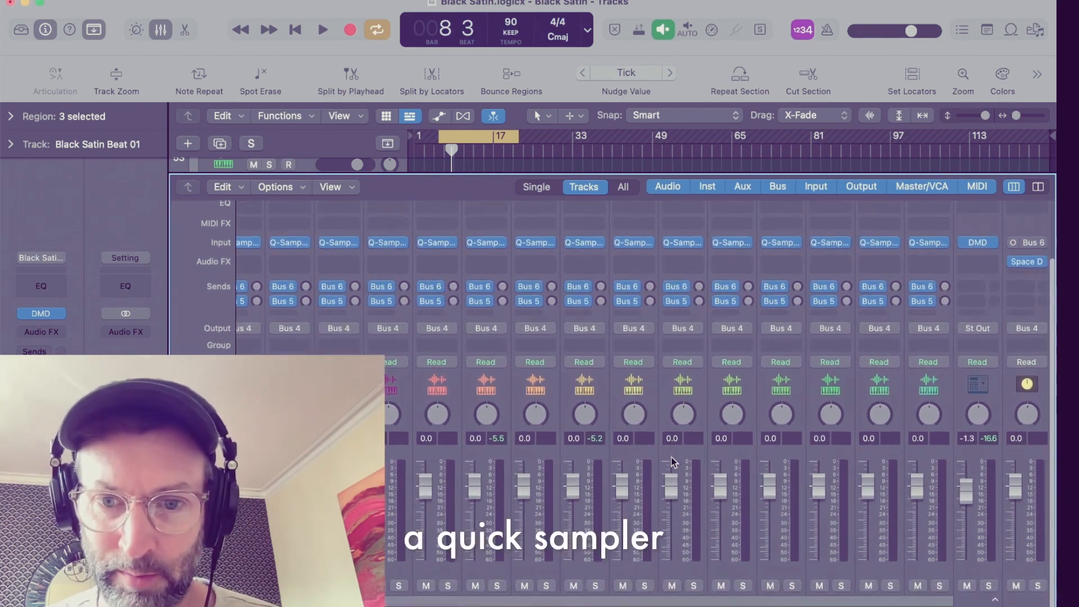
pyautogui.press('space')
pyautogui.scroll(1, 629, 460)
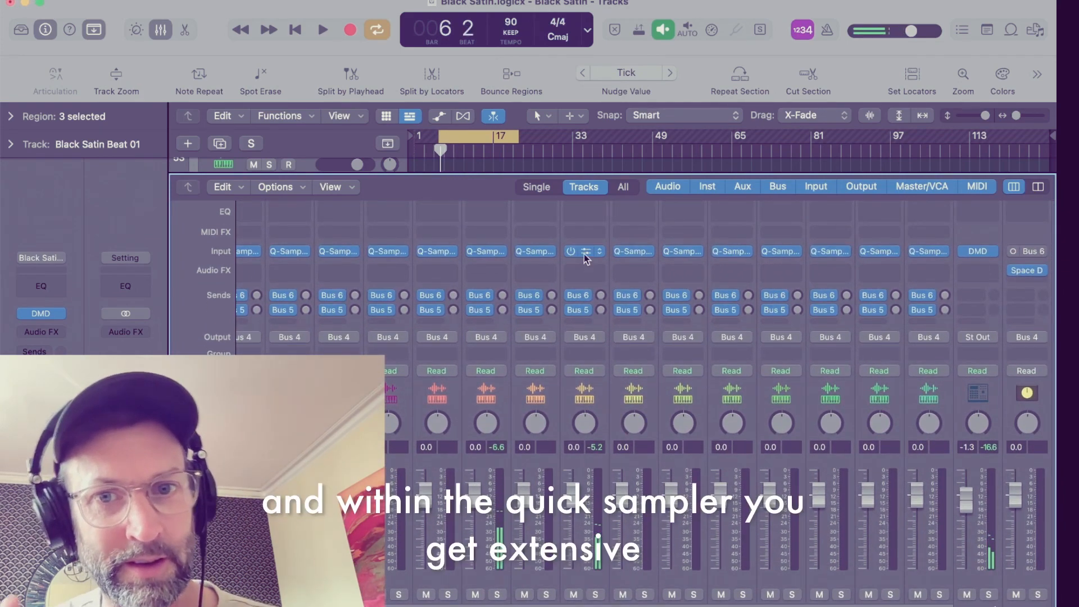
pyautogui.click(585, 253)
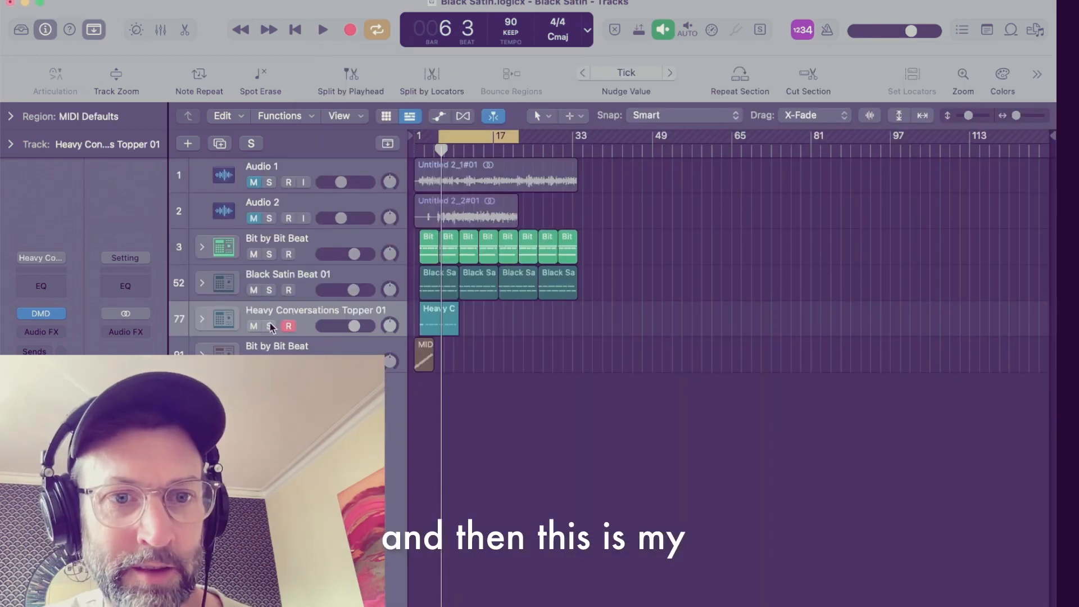
# Solo the Heavy Conversations Topper 01 track and listen to its percussion pattern.
pyautogui.click(270, 325)
pyautogui.press('space')
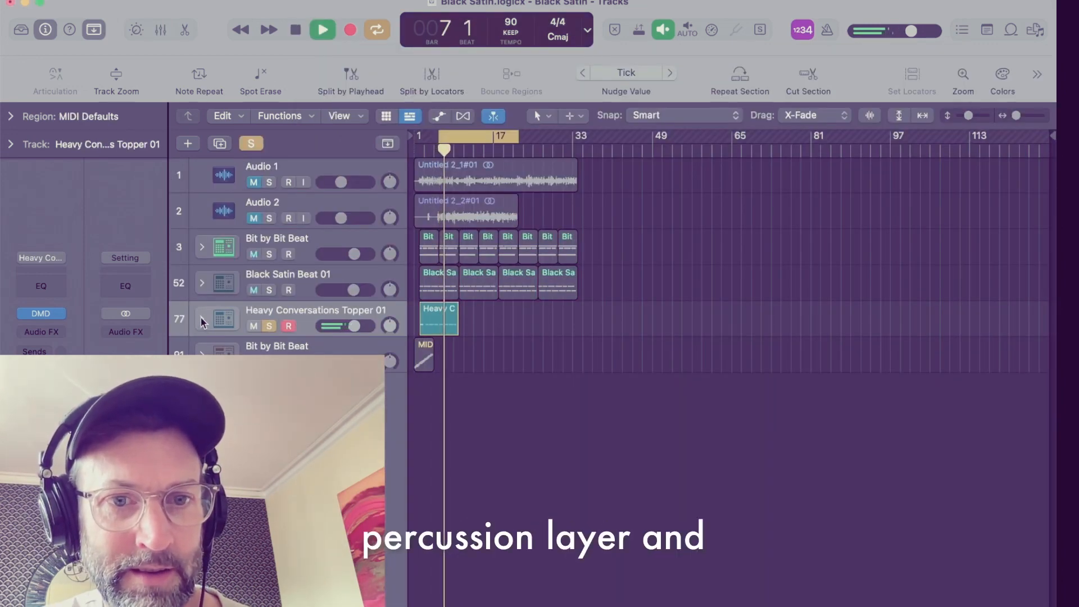
pyautogui.press('space')
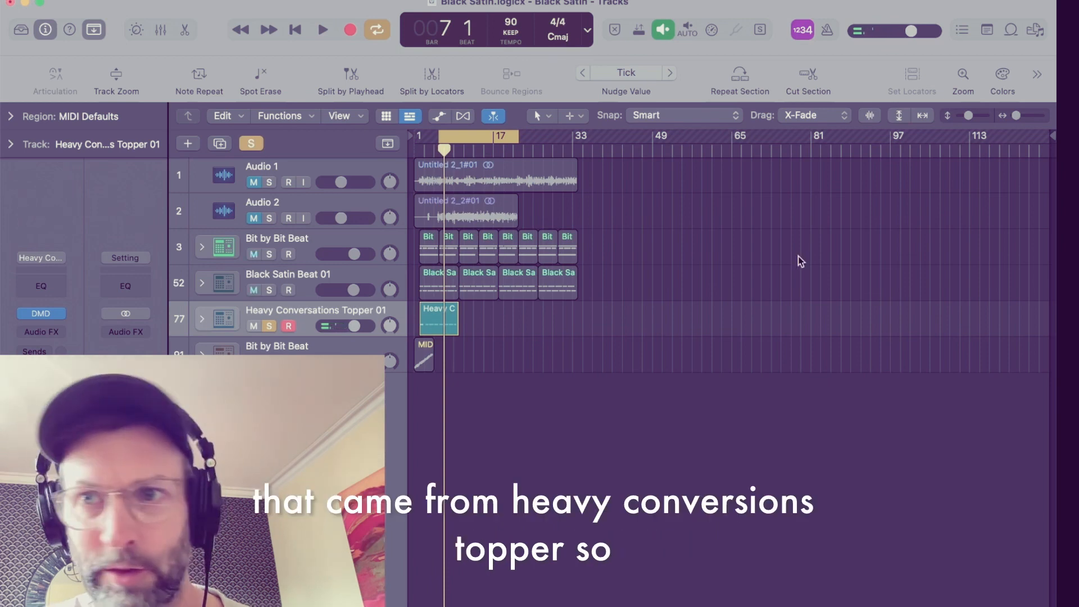
# Reopen the loop browser, add the Percussion filter to Beats, and preview the Heavy Conversations Topper 01 loop.
pyautogui.click(1012, 29)
pyautogui.scroll(-10, 925, 498)
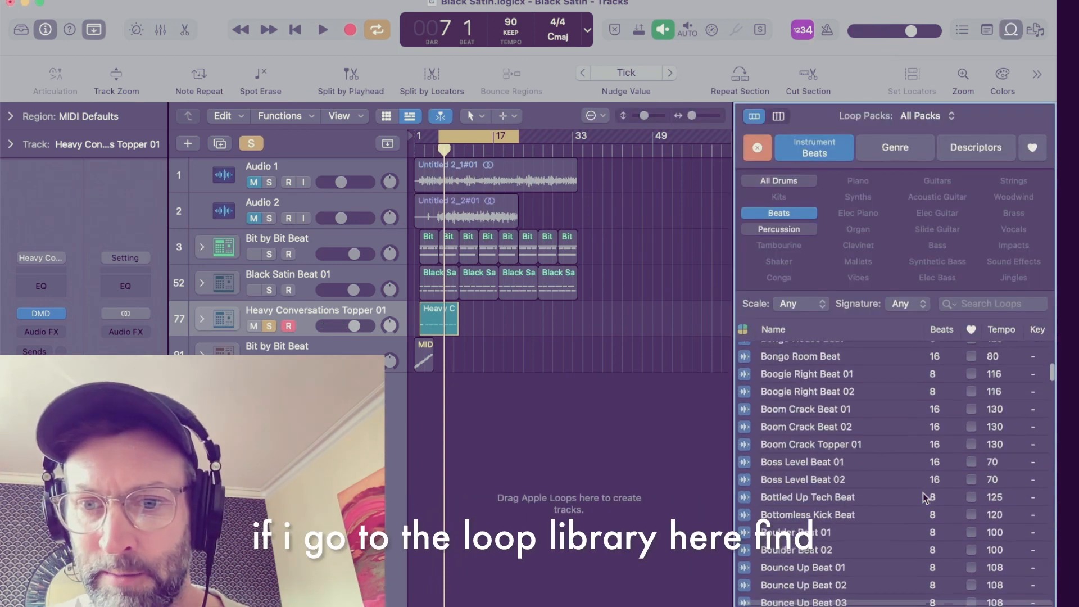
pyautogui.scroll(-5, 925, 498)
pyautogui.click(785, 229)
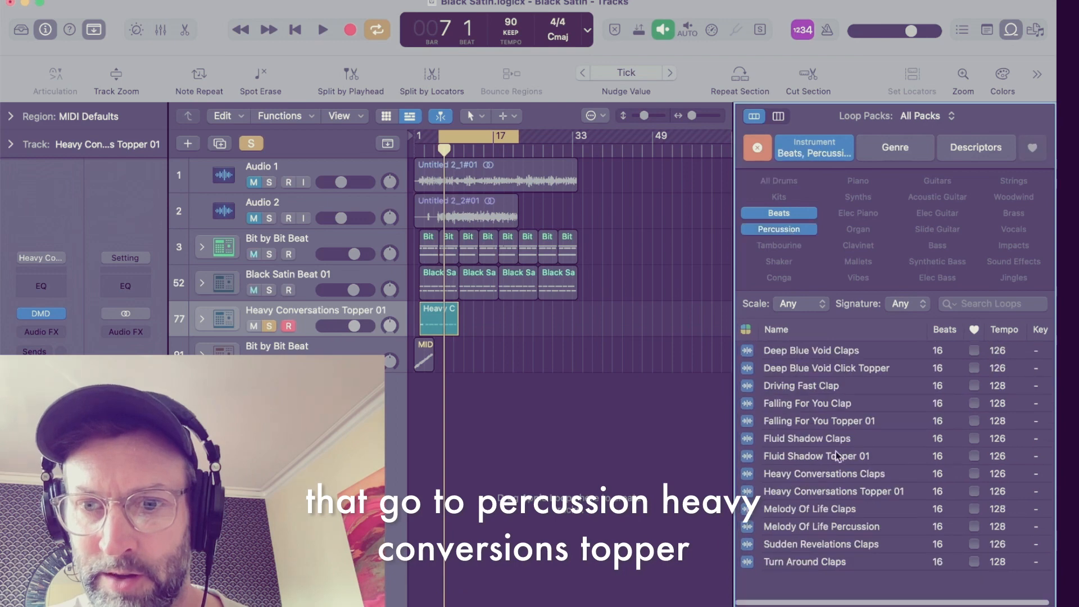
pyautogui.click(807, 493)
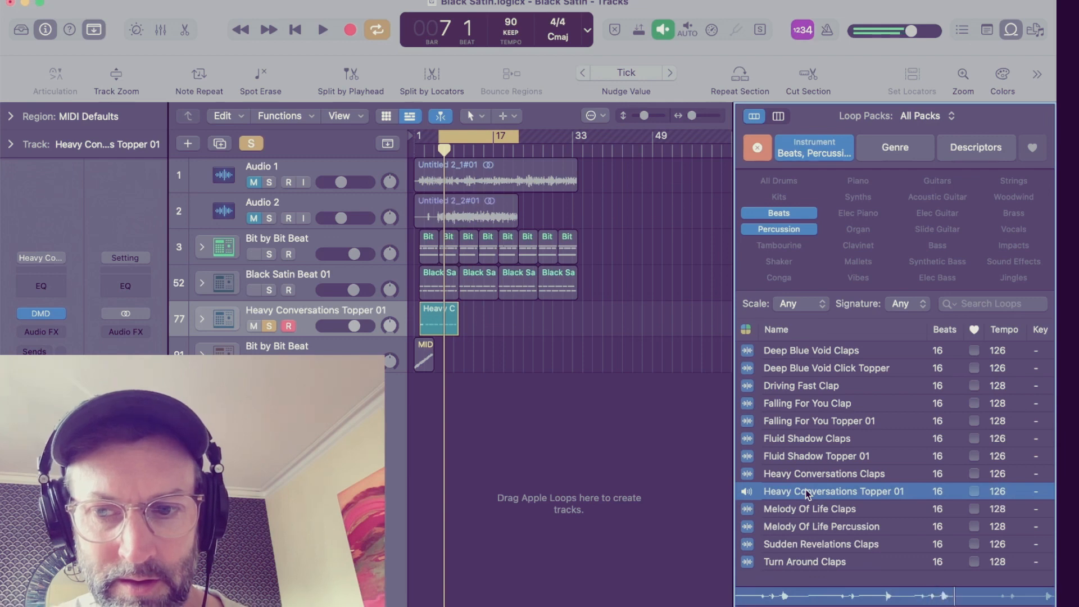
# Compare the original topper loop with the soloed Heavy Conversations Topper 01 track by ear, and close the loop browser.
pyautogui.press('space')
pyautogui.press('space')
pyautogui.press('space')
pyautogui.press('space')
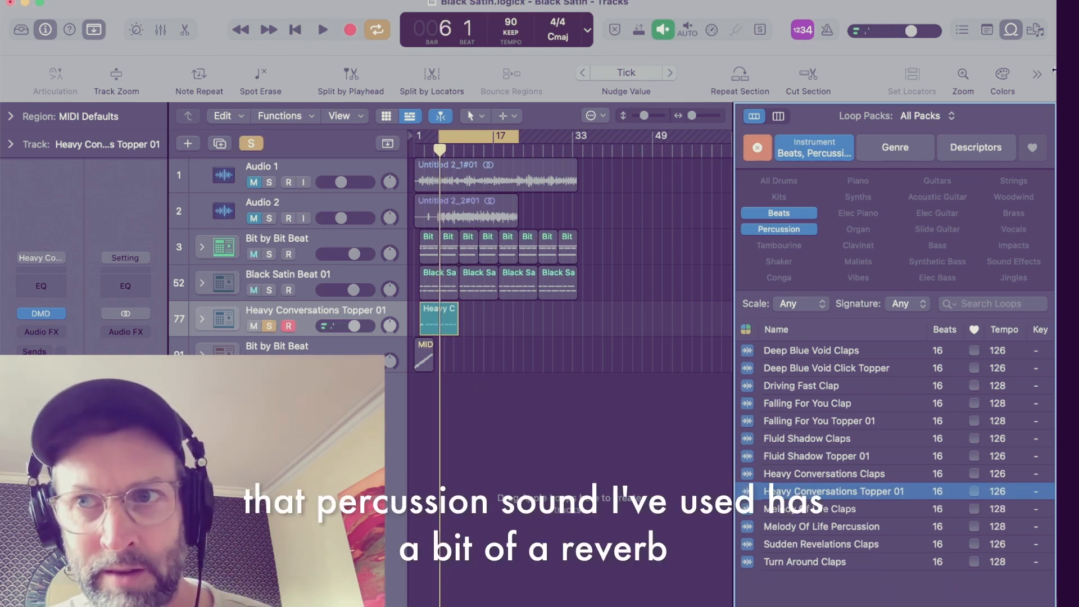
pyautogui.click(1011, 29)
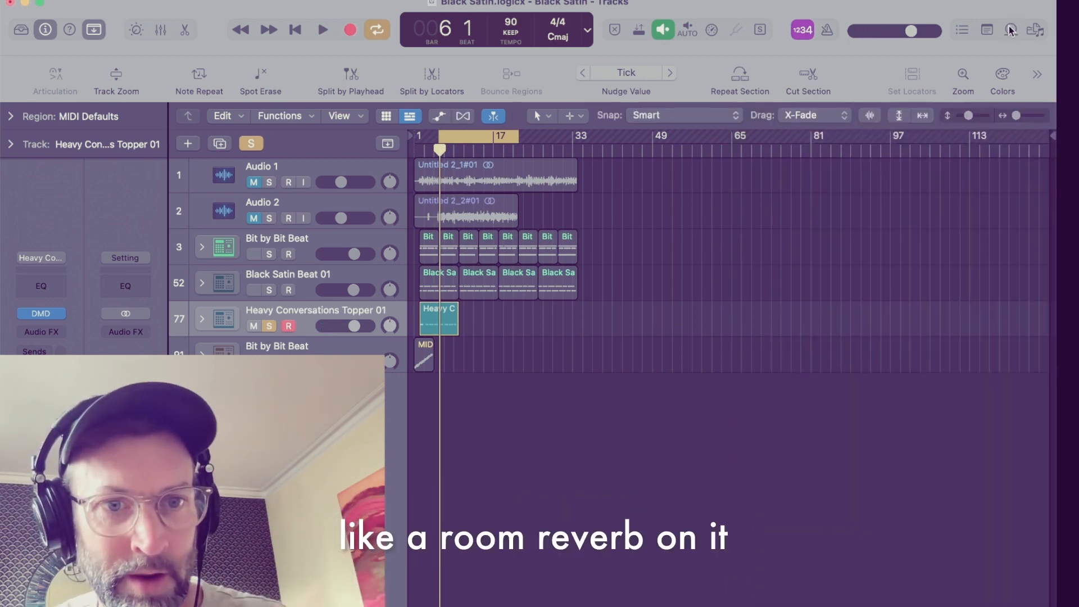
# Solo the original Bit by Bit Beat, Black Satin Beat 01 and Heavy Conversations Topper 01 tracks together and play them.
pyautogui.click(269, 326)
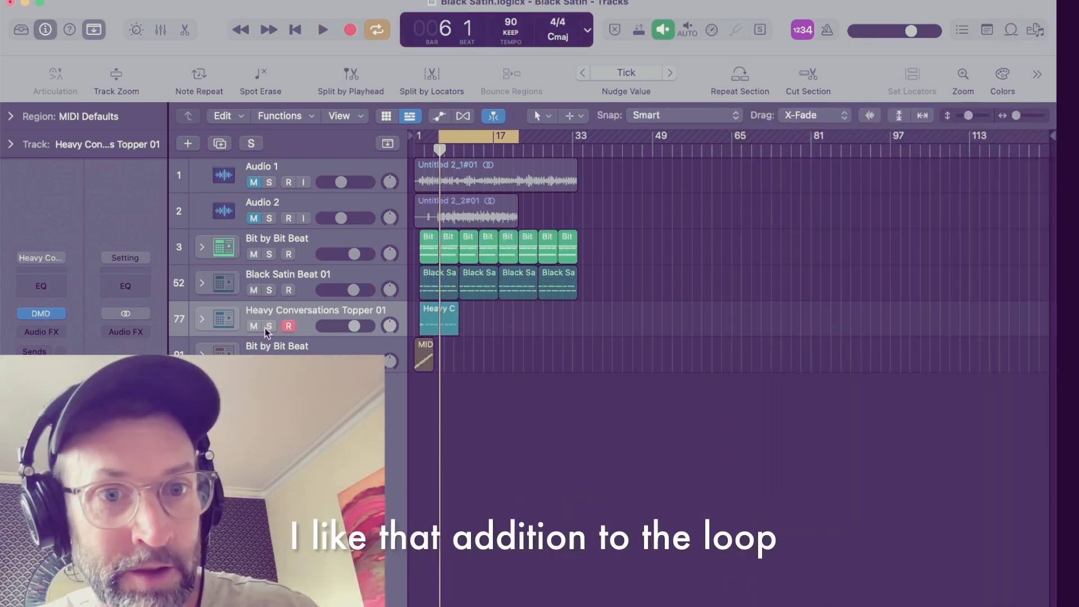
pyautogui.click(270, 290)
pyautogui.click(269, 254)
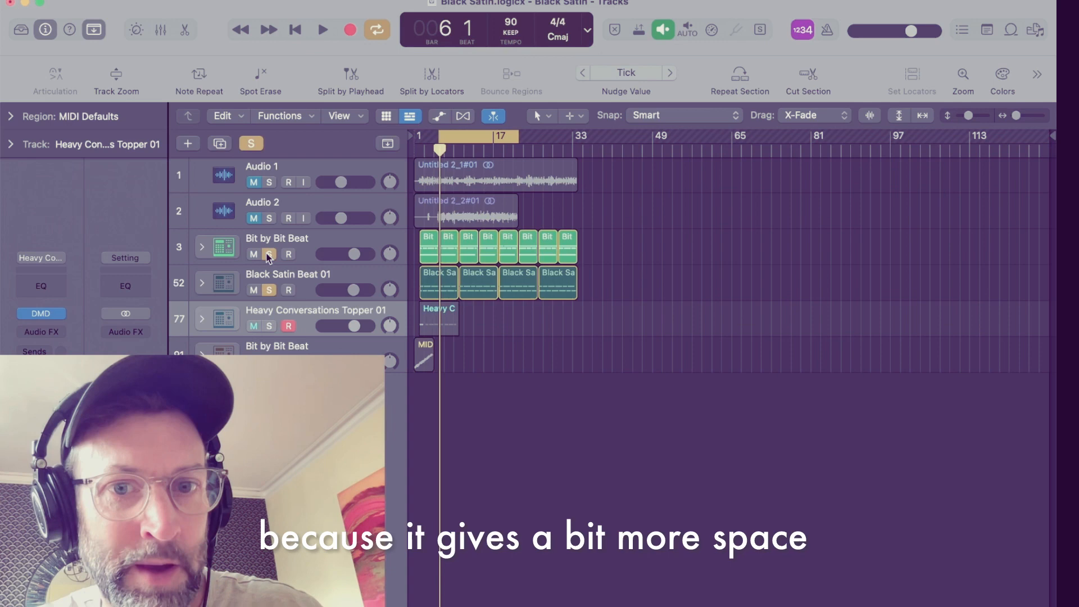
pyautogui.click(268, 326)
pyautogui.press('super+Right')
pyautogui.press('space')
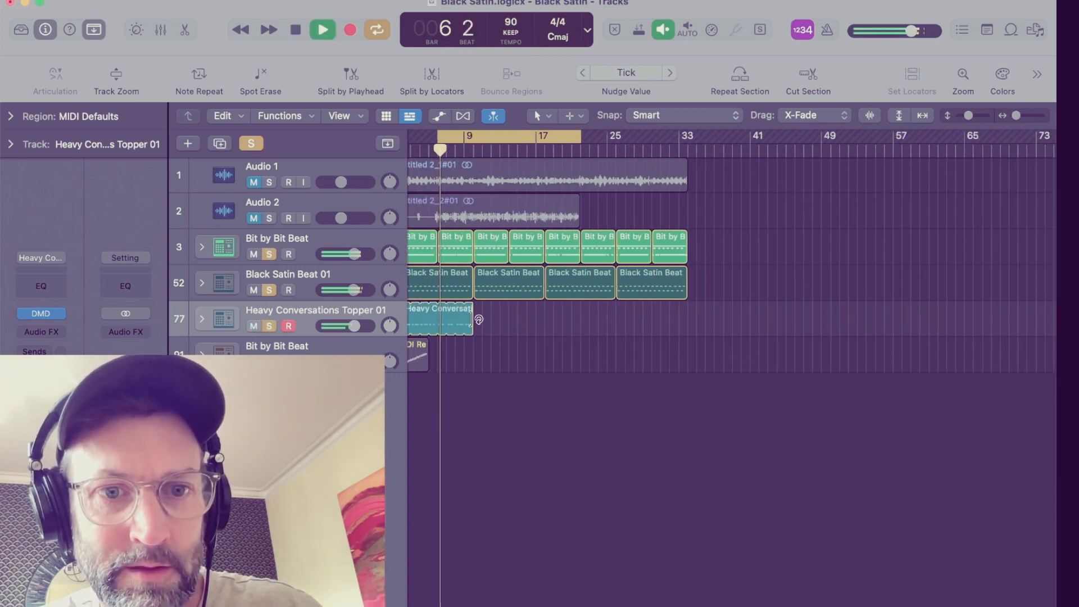
# Lower the volume of the Heavy Conversations Topper 01 track slightly while the beat plays, and stop playback.
pyautogui.hscroll(-3, 444, 319)
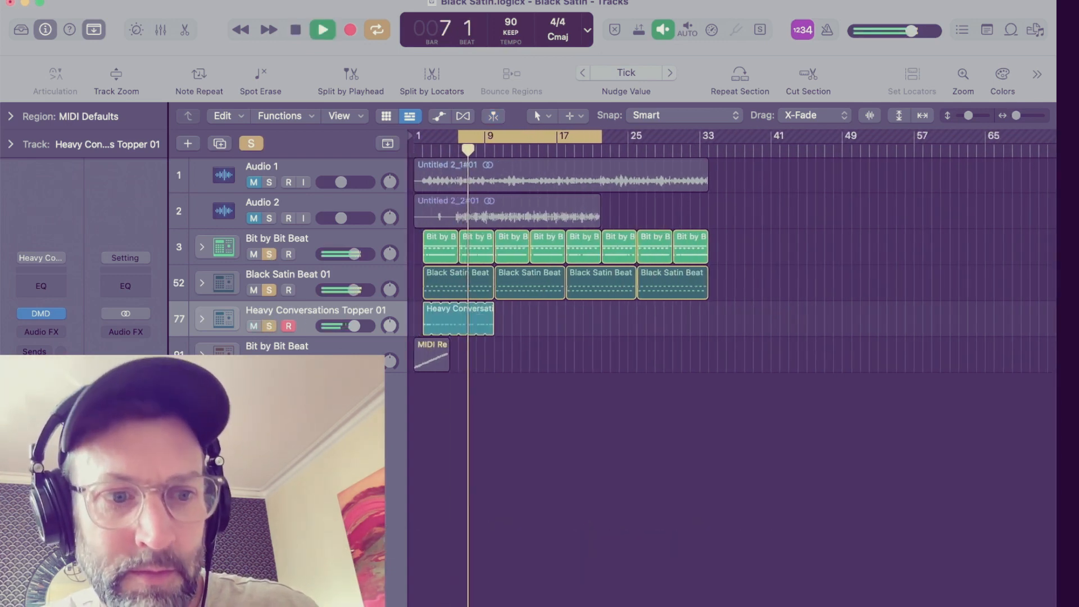
pyautogui.moveTo(354, 326); pyautogui.dragTo(348, 326)
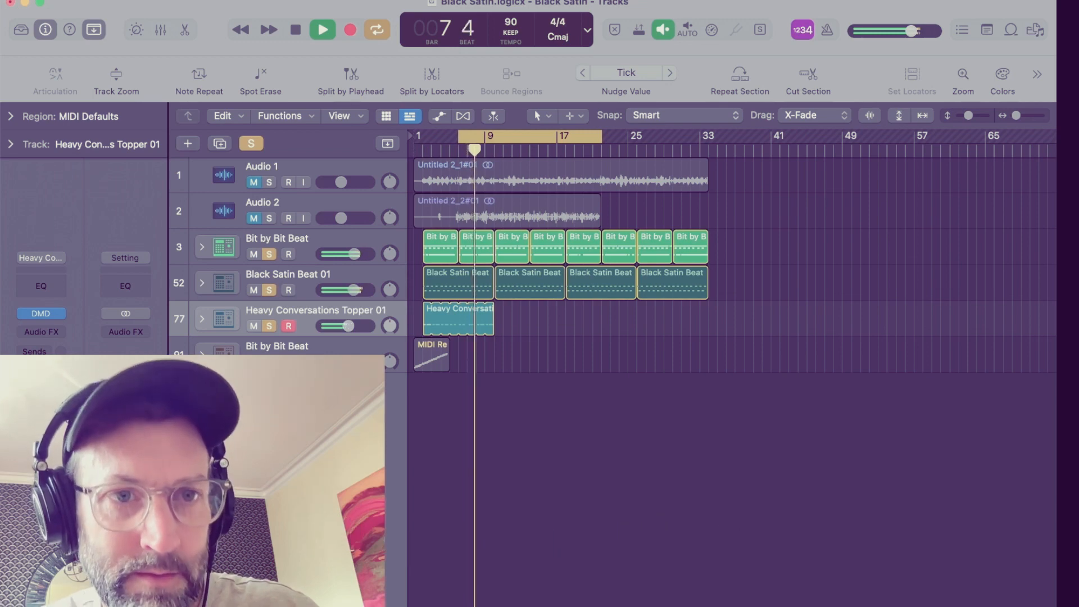
pyautogui.press('space')
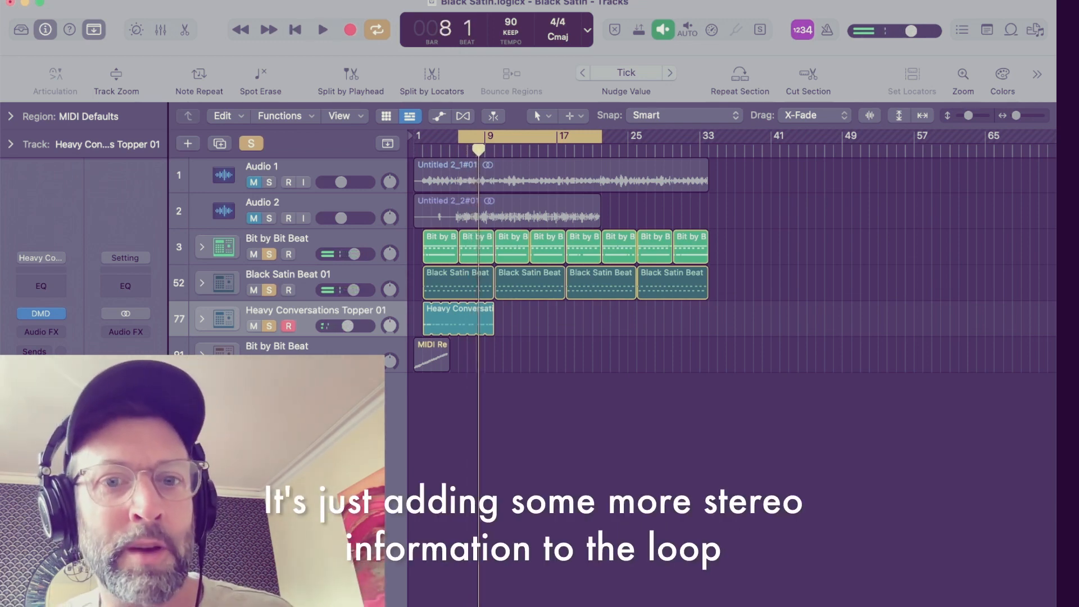
# Solo Audio 1 and Audio 2 along with the soloed drum tracks and play them all together.
pyautogui.click(304, 290)
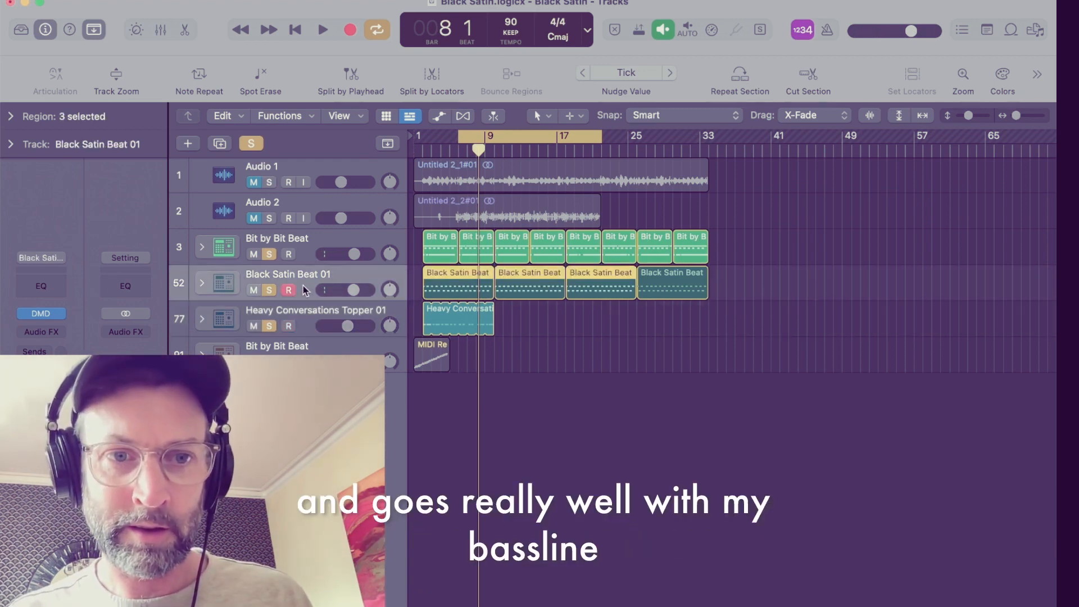
pyautogui.click(269, 182)
pyautogui.press('space')
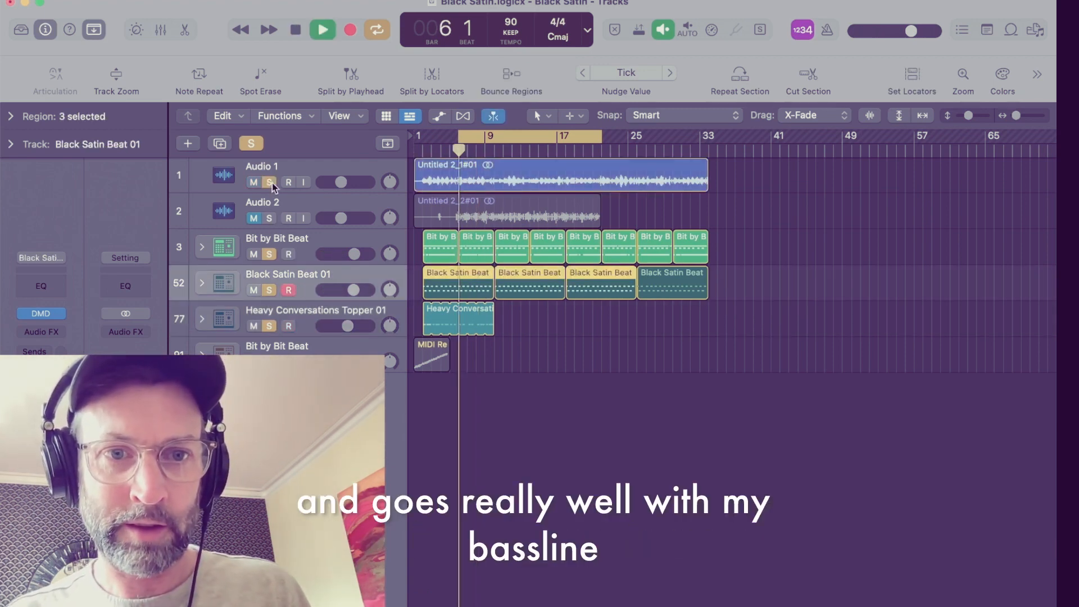
pyautogui.click(270, 219)
pyautogui.click(323, 207)
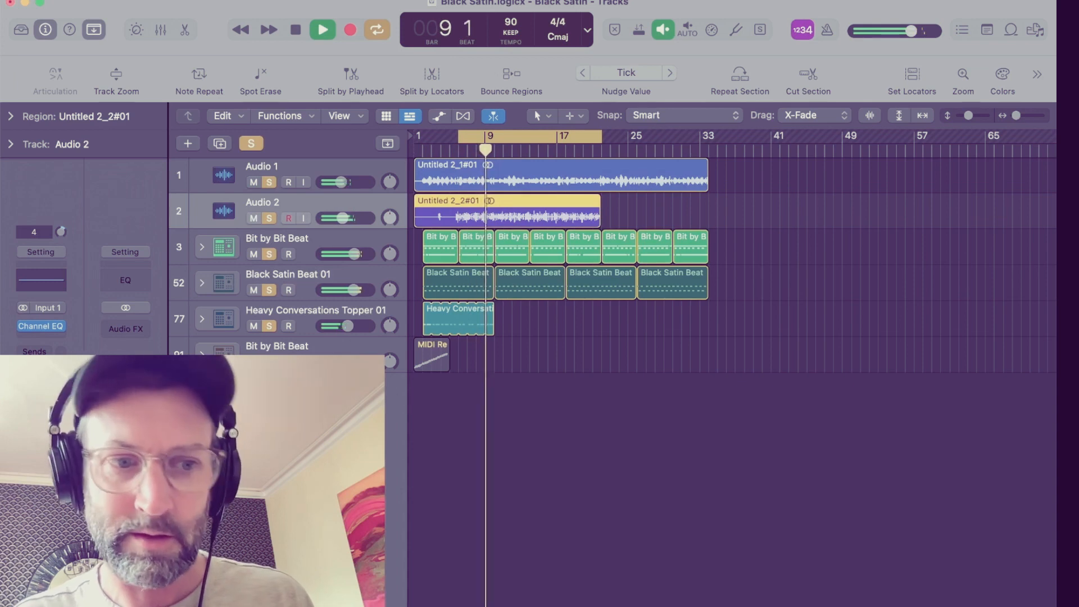
pyautogui.press('space')
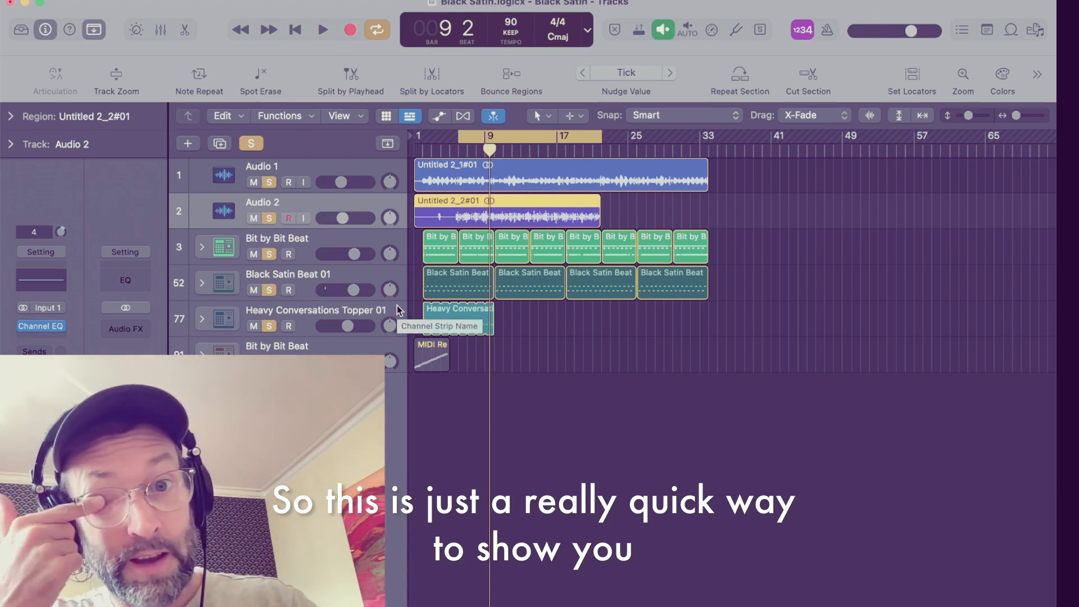
# Filter the Apple Loops by the Organ instrument, load Eastside Verse Organ into a Quick Sampler track, and close Musical Typing.
pyautogui.press('o')
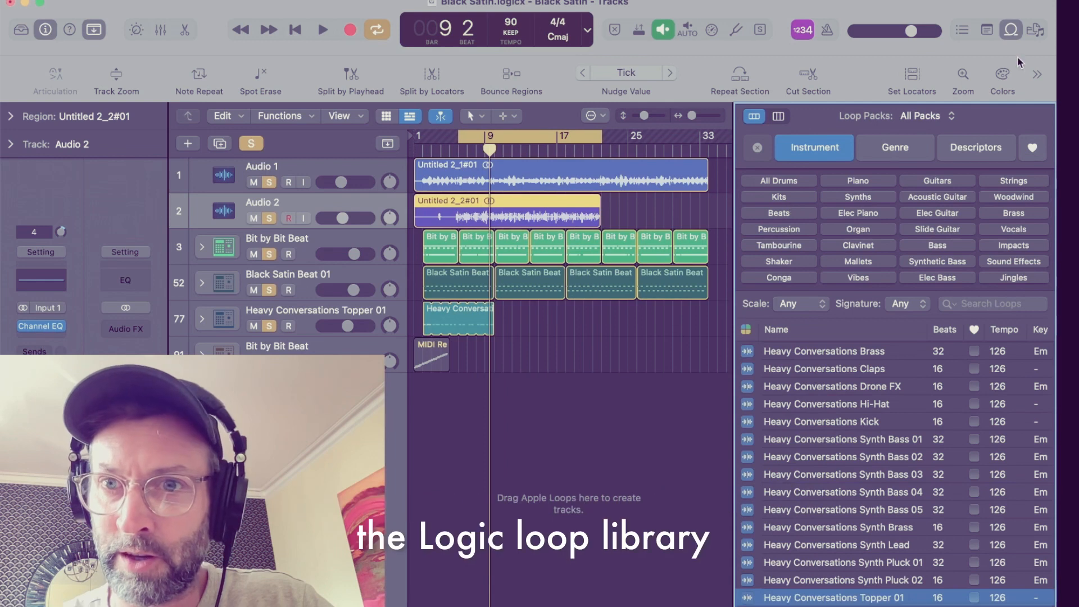
pyautogui.click(862, 232)
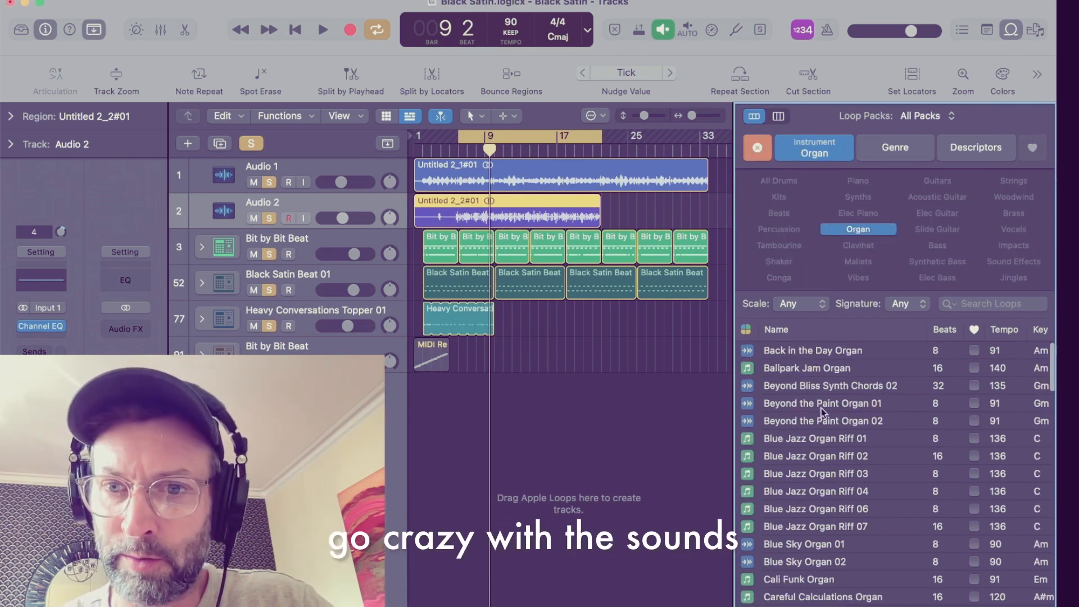
pyautogui.scroll(-1, 797, 526)
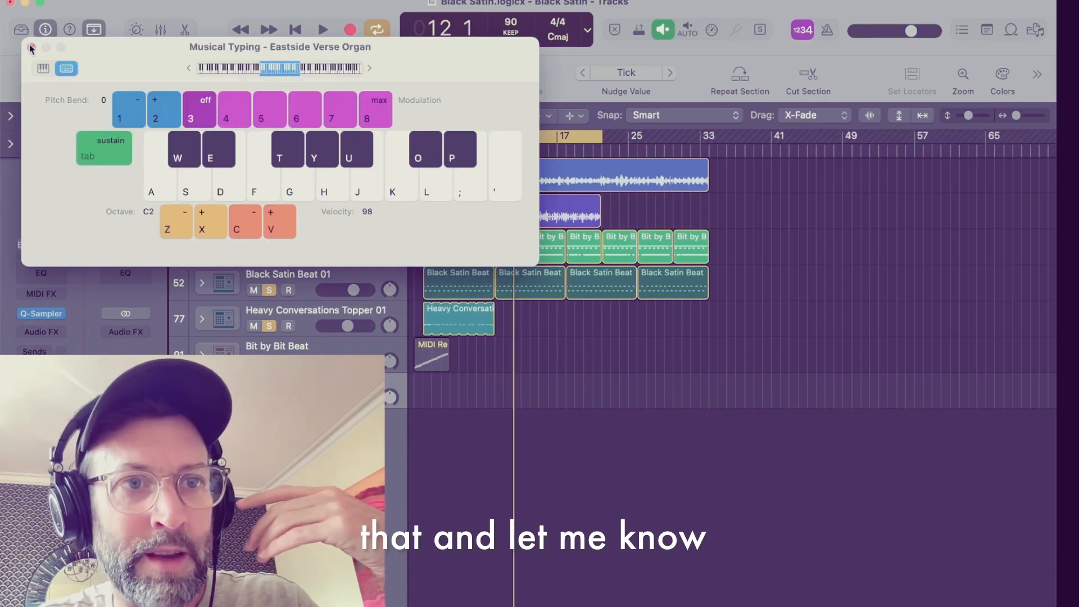
pyautogui.press('super+k')
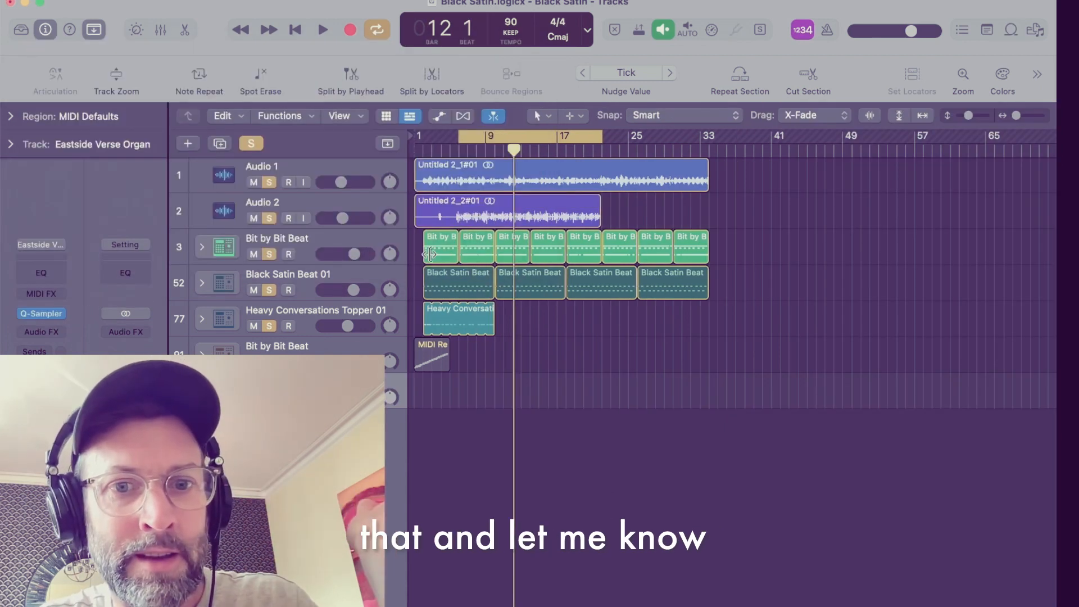
# Turn off solo on Heavy Conversations Topper 01, Black Satin Beat 01, Bit by Bit Beat, Audio 2 and Audio 1, and mute Audio 1.
pyautogui.click(269, 326)
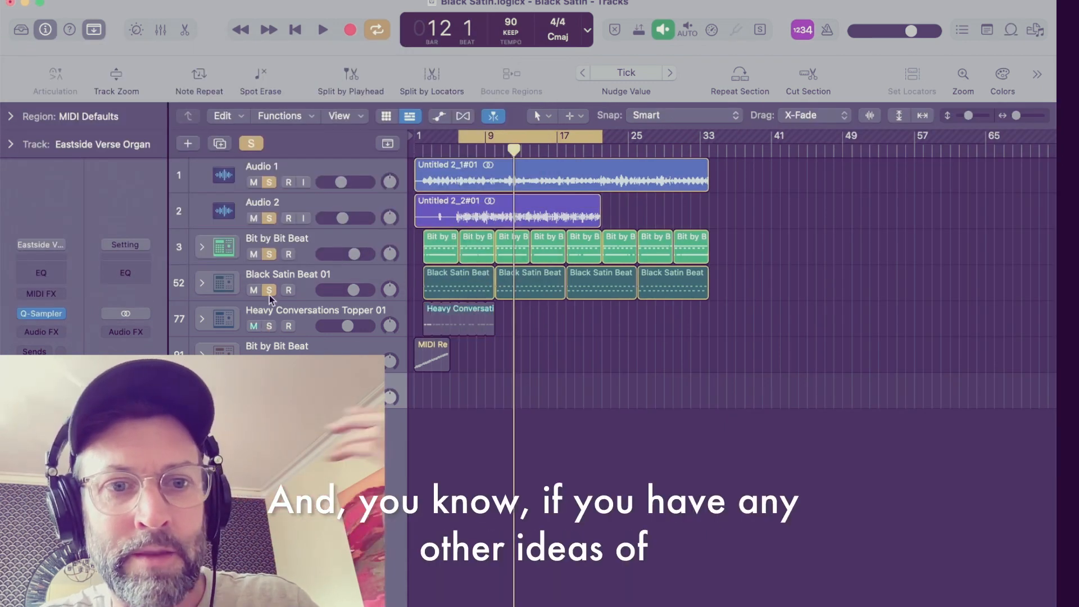
pyautogui.click(269, 290)
pyautogui.click(269, 256)
pyautogui.click(270, 218)
pyautogui.click(270, 182)
pyautogui.click(253, 182)
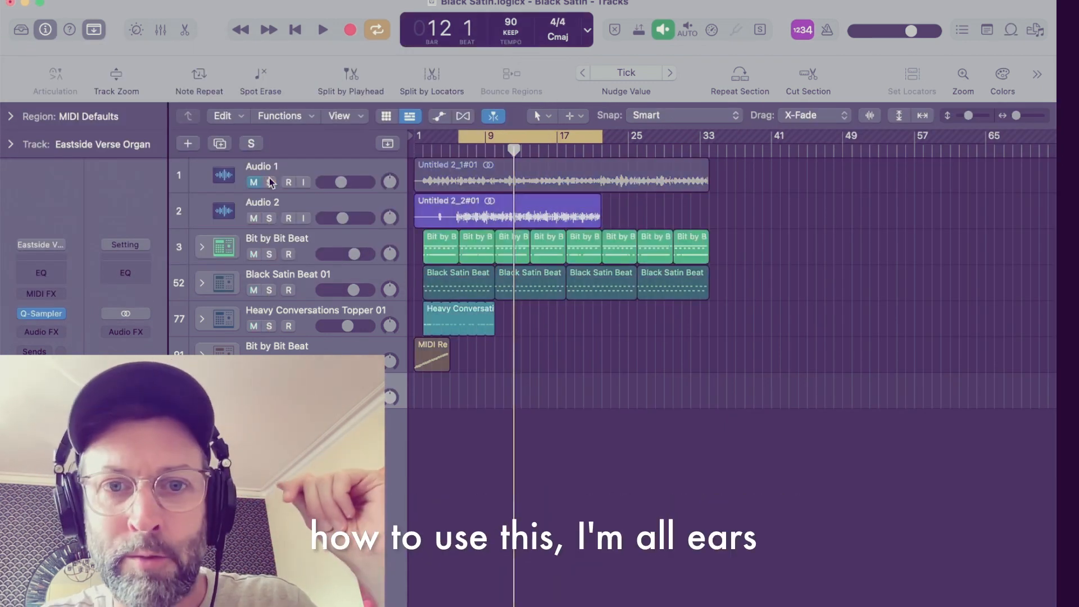
pyautogui.click(897, 595)
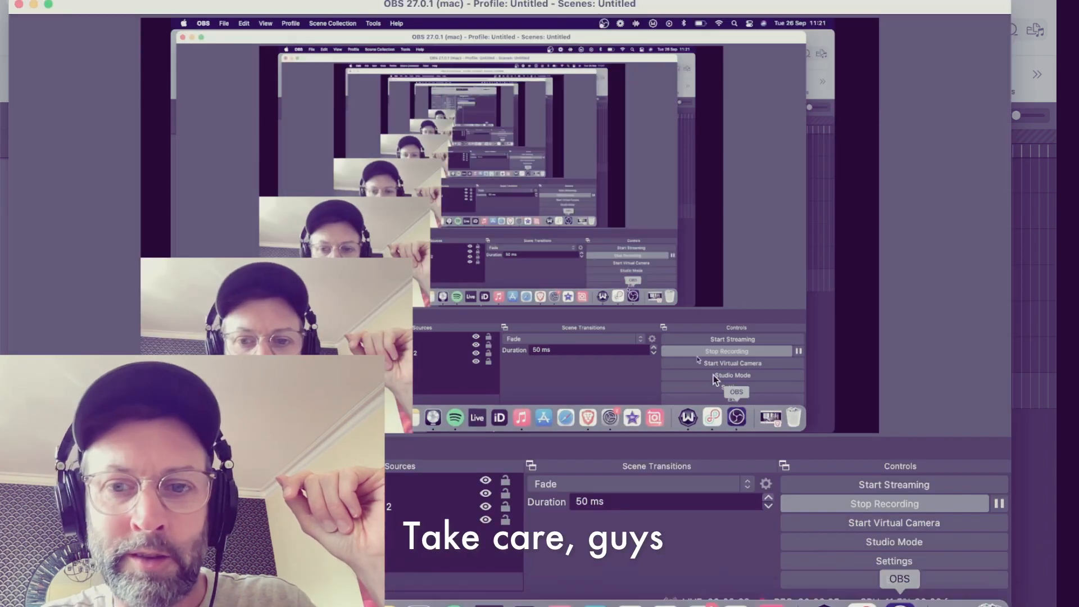